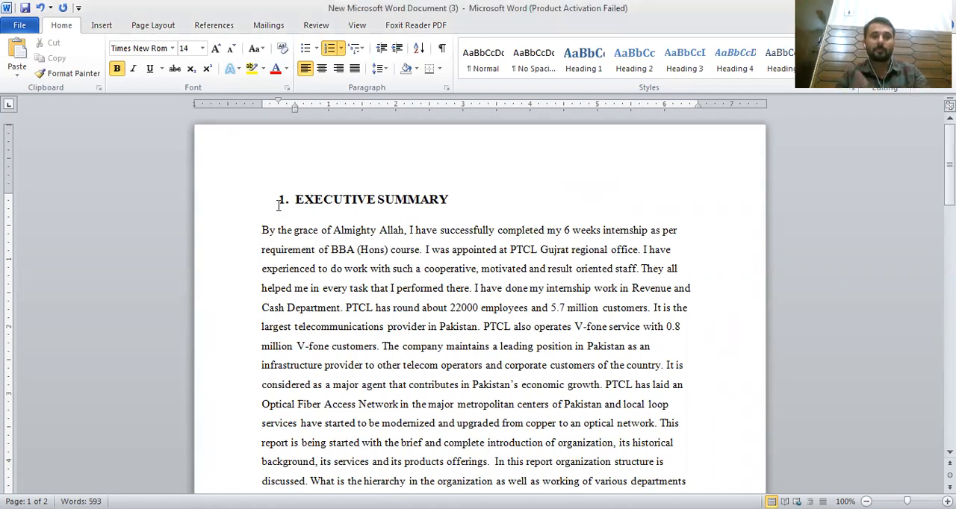
Step: Remove the automatic numbering from the EXECUTIVE SUMMARY heading
{"action": "left_click", "coordinate": [548, 307]}
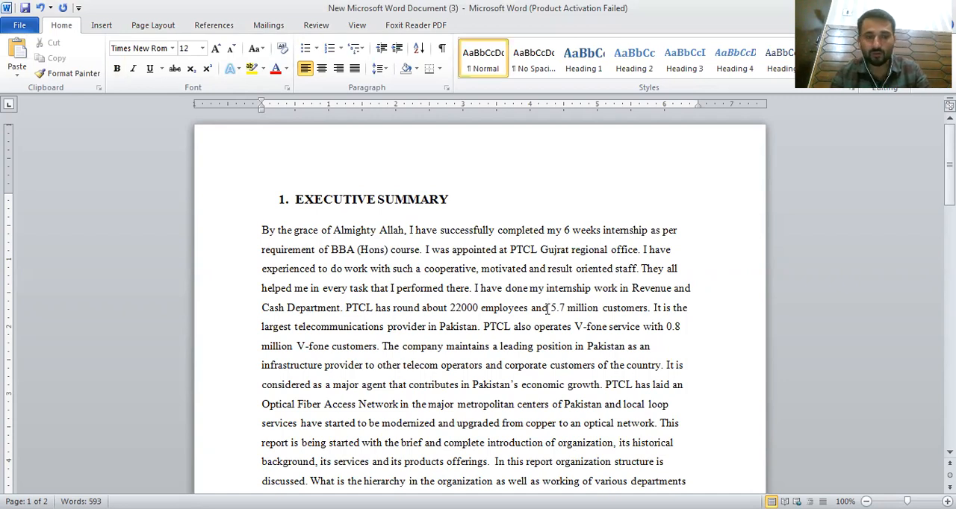
{"action": "left_click", "coordinate": [295, 196]}
{"action": "key", "text": "BackSpace"}
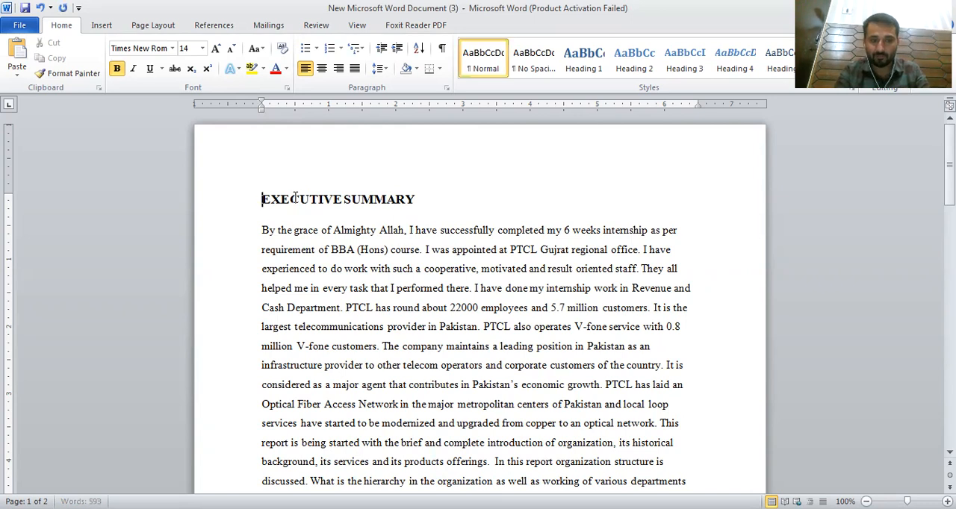
Step: Remove the yellow highlight from the internship-dates sentence at the end of the executive summary
{"action": "scroll", "coordinate": [463, 261], "scroll_direction": "down", "scroll_amount": 7}
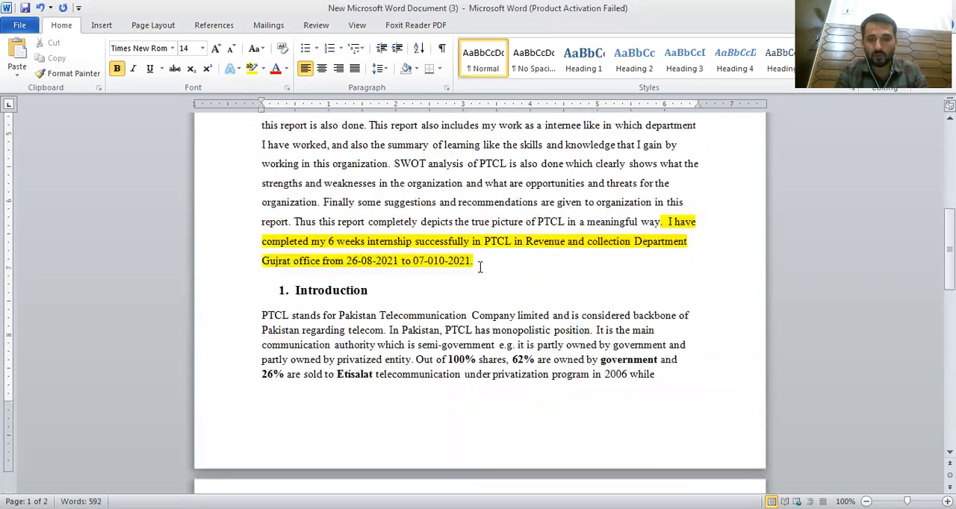
{"action": "left_click_drag", "start_coordinate": [478, 267], "coordinate": [662, 230]}
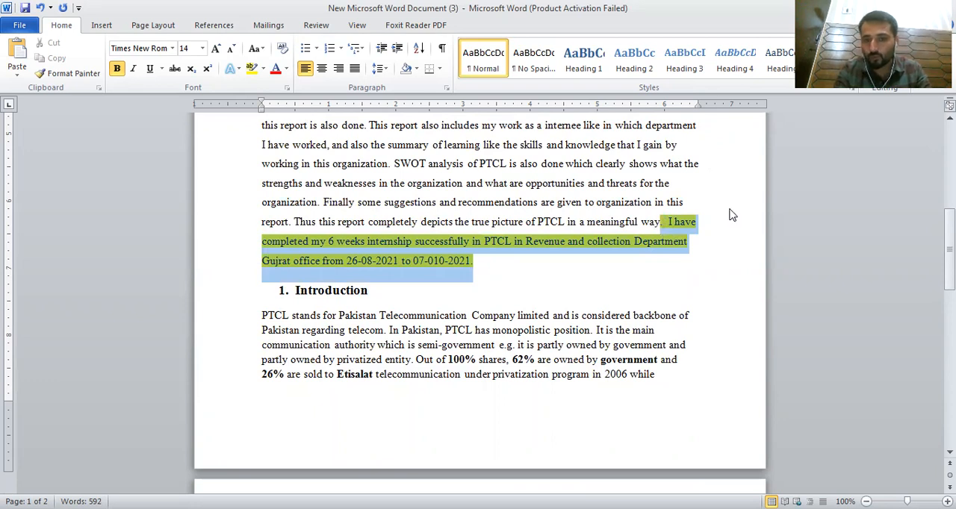
{"action": "left_click", "coordinate": [669, 229]}
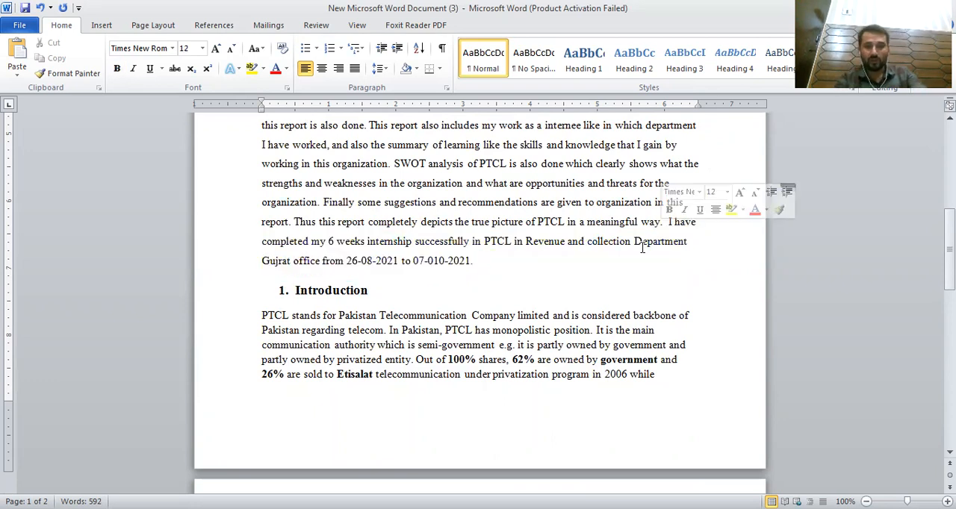
Step: Select the entire document and set its font size to 12
{"action": "key", "text": "ctrl+Home"}
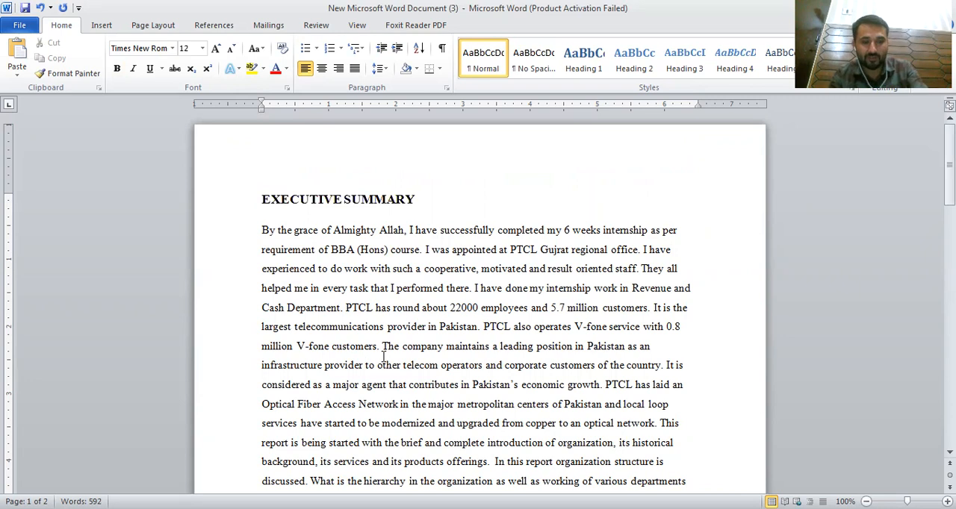
{"action": "key", "text": "ctrl+a"}
{"action": "left_click", "coordinate": [161, 48]}
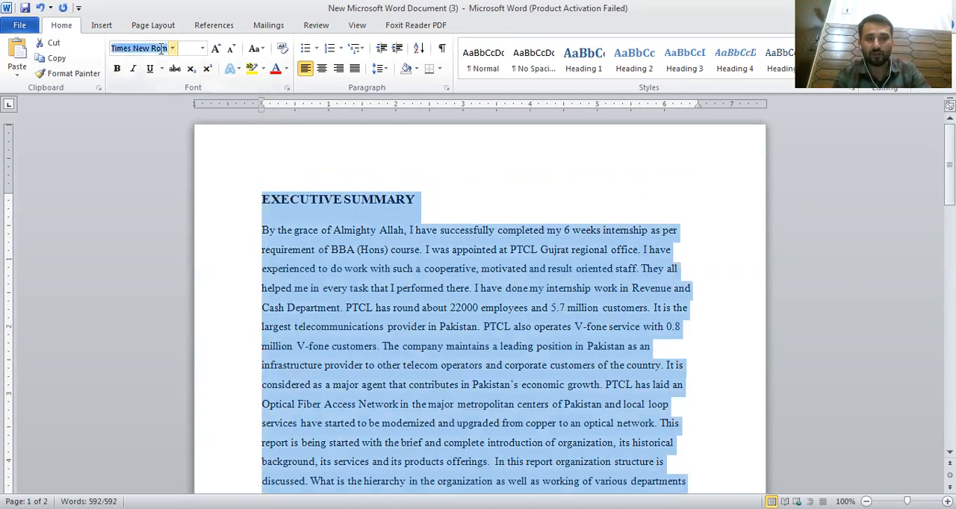
{"action": "left_click", "coordinate": [192, 51]}
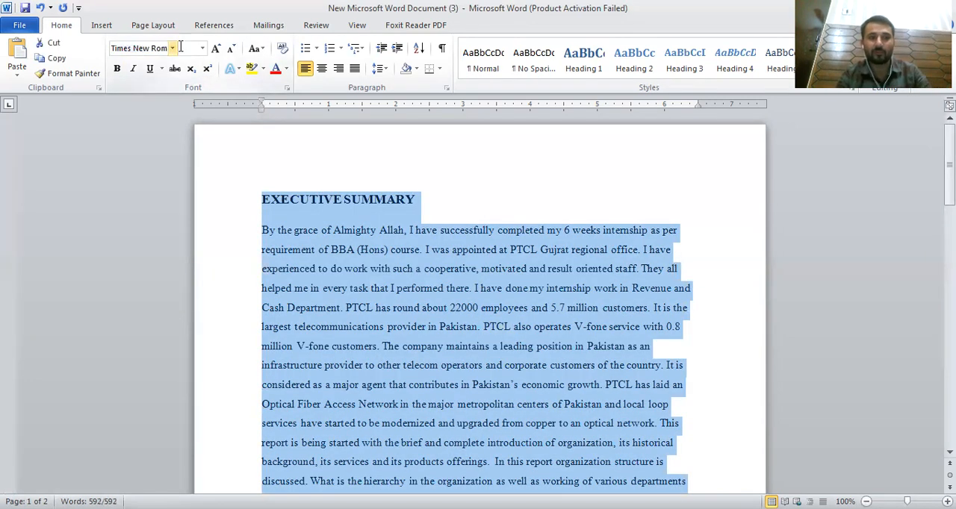
{"action": "type", "text": "12"}
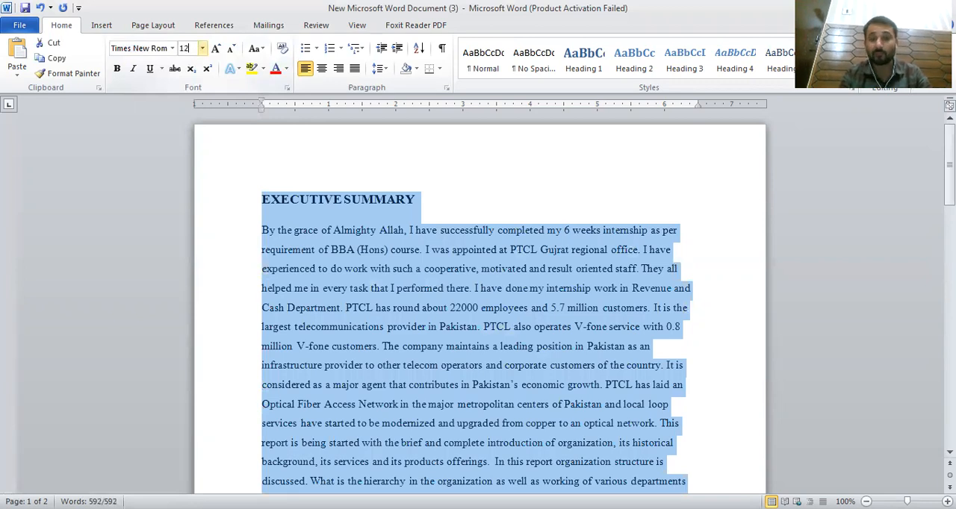
{"action": "key", "text": "Return"}
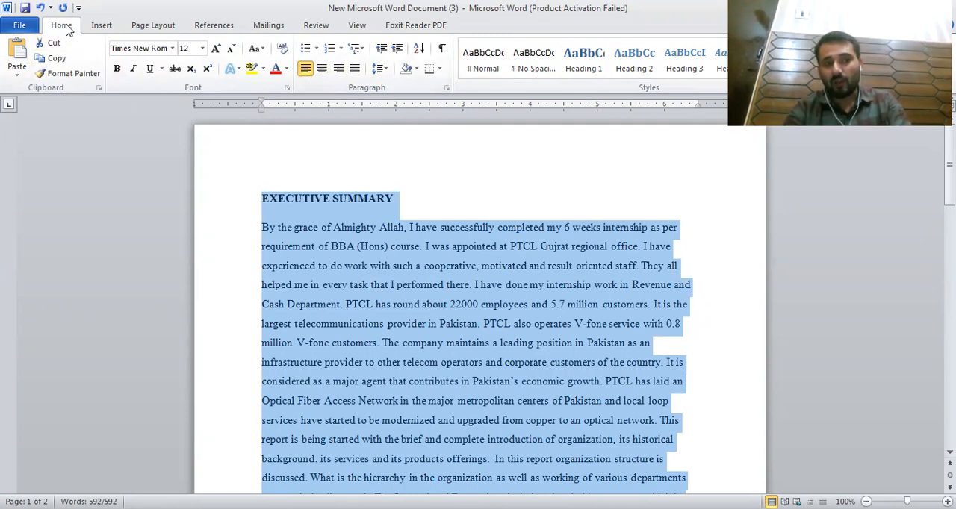
Step: Justify the whole document's text and set its line spacing to 1.5
{"action": "left_click", "coordinate": [323, 69]}
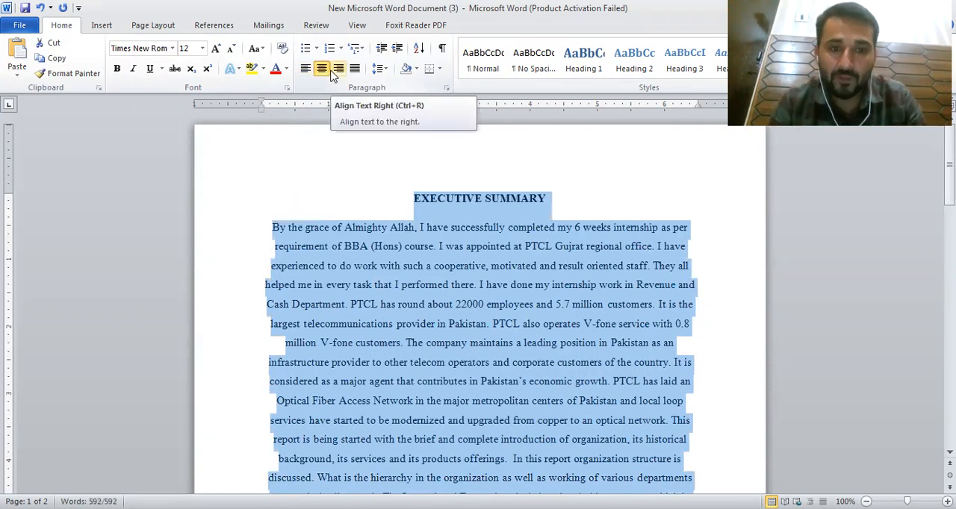
{"action": "left_click", "coordinate": [336, 71]}
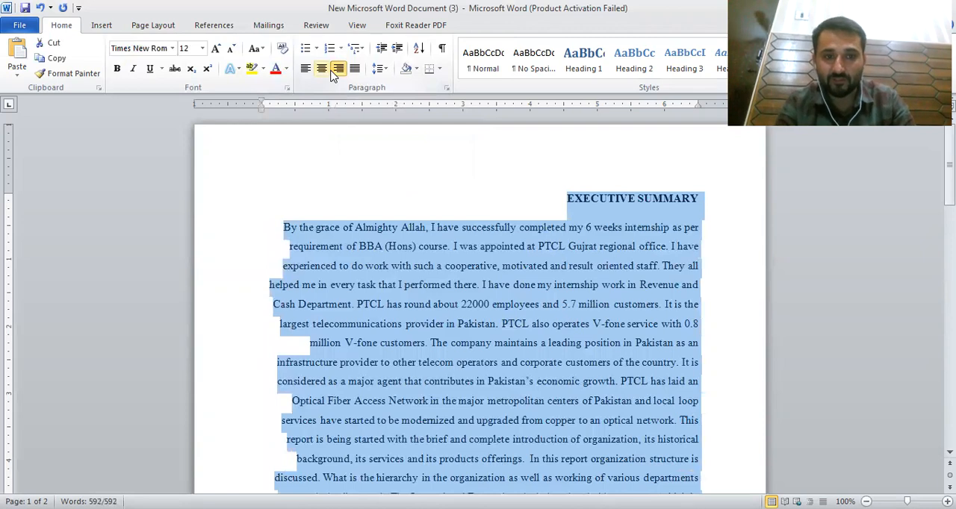
{"action": "left_click", "coordinate": [322, 69]}
{"action": "left_click", "coordinate": [306, 69]}
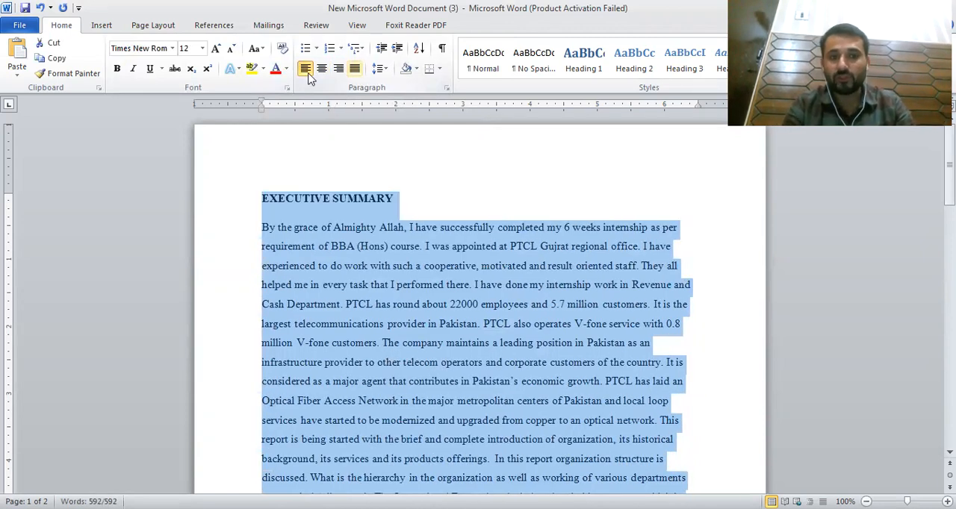
{"action": "left_click", "coordinate": [355, 68]}
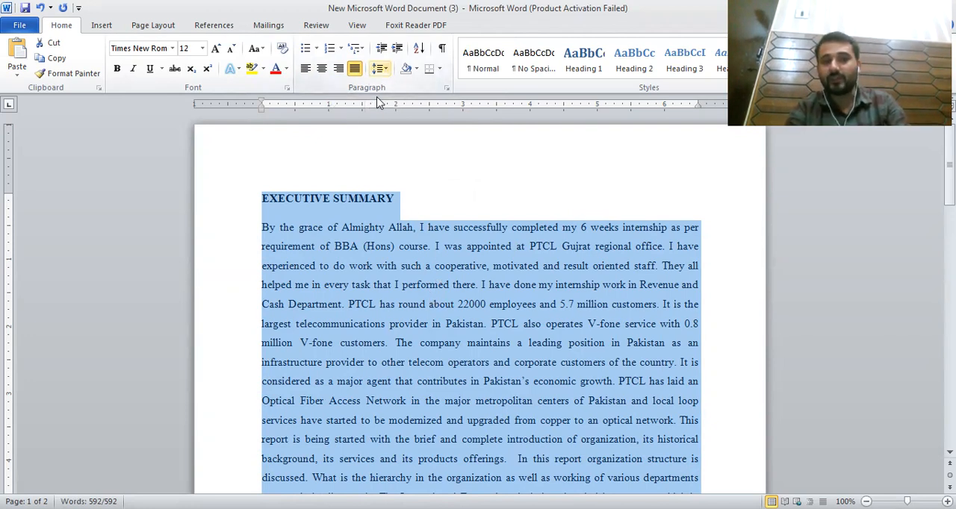
{"action": "left_click", "coordinate": [382, 69]}
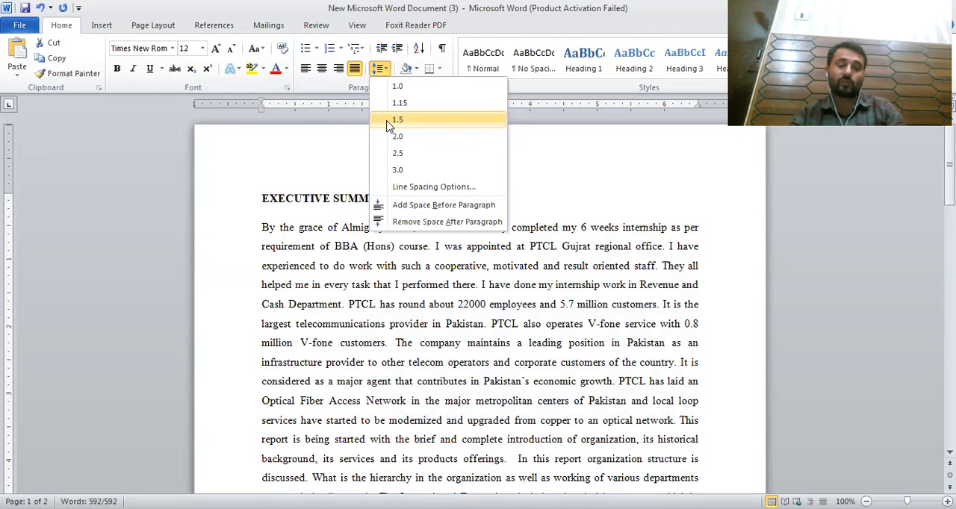
{"action": "left_click", "coordinate": [386, 122]}
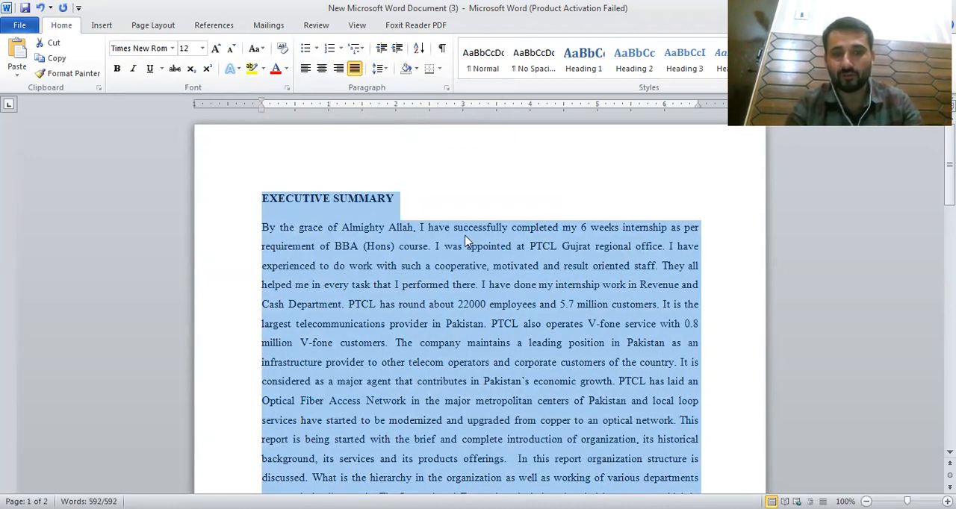
Step: Remove the automatic numbering from the Introduction heading
{"action": "scroll", "coordinate": [450, 239], "scroll_direction": "down", "scroll_amount": 10}
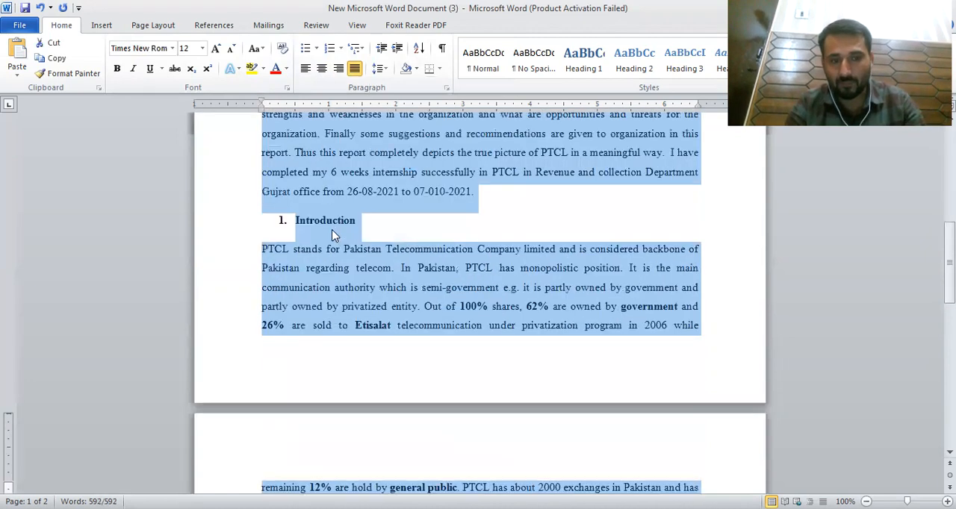
{"action": "left_click", "coordinate": [297, 221]}
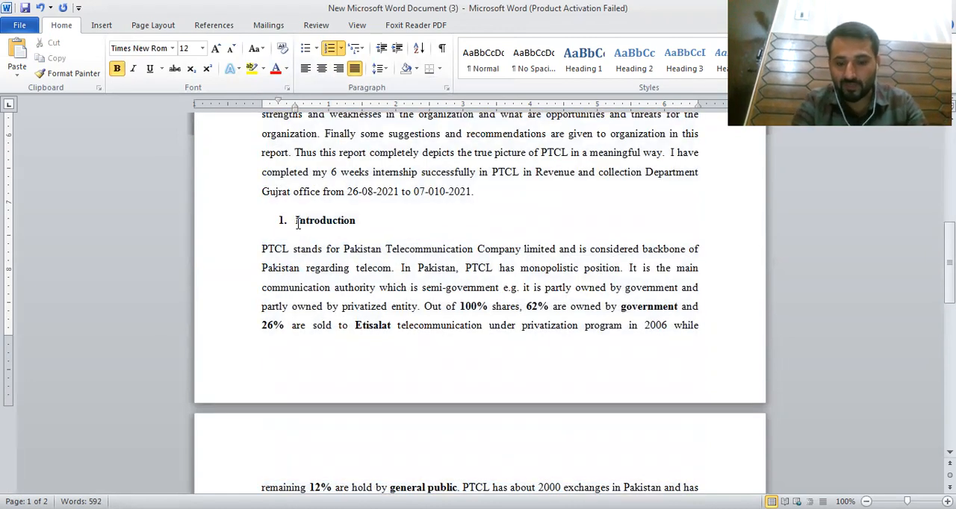
{"action": "key", "text": "BackSpace"}
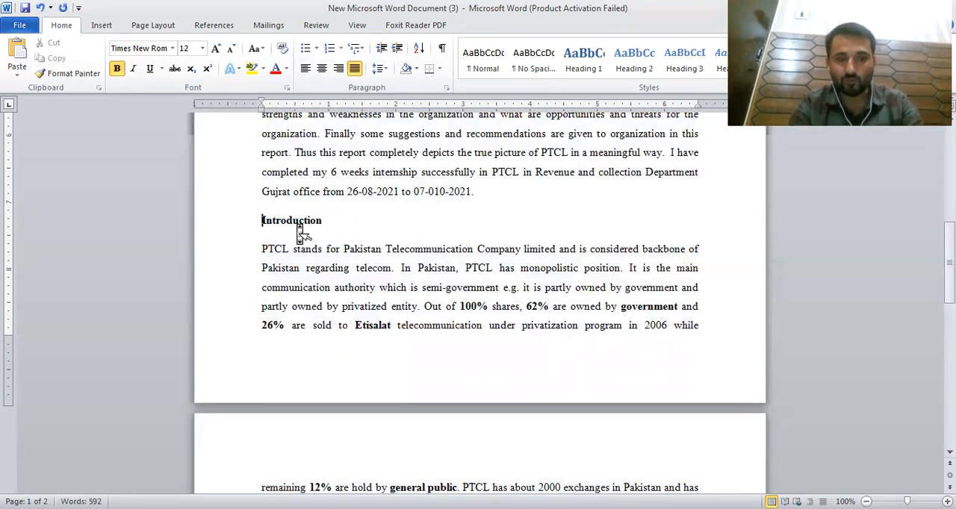
Step: Delete the section numbers before the Corporate Vision, Mission, Objectives and Objective of studying the organization headings
{"action": "scroll", "coordinate": [299, 232], "scroll_direction": "down", "scroll_amount": 7}
{"action": "left_click_drag", "start_coordinate": [288, 280], "coordinate": [264, 281]}
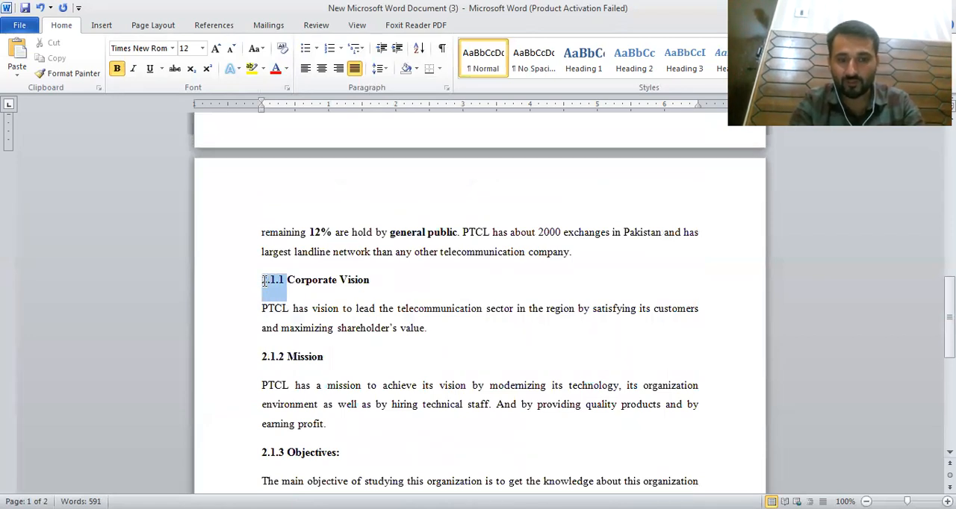
{"action": "key", "text": "BackSpace"}
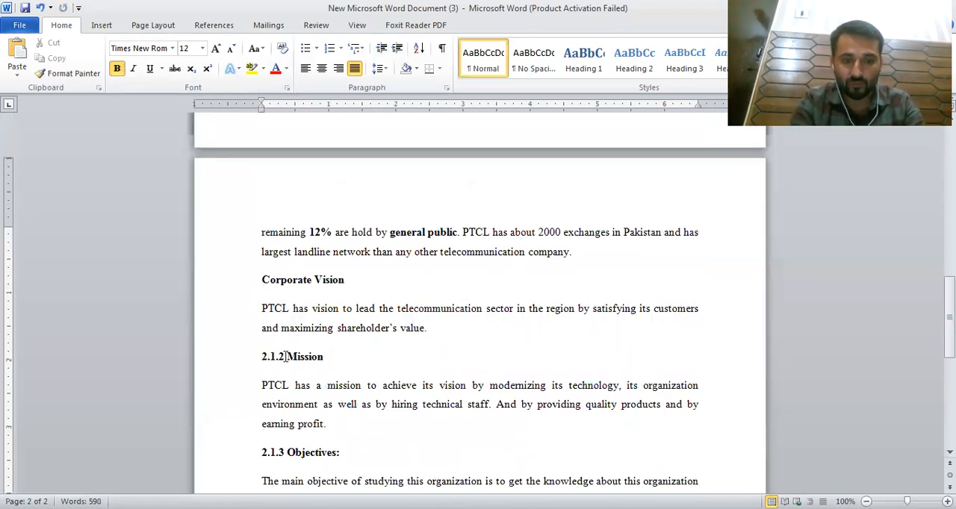
{"action": "left_click_drag", "start_coordinate": [286, 357], "coordinate": [250, 357]}
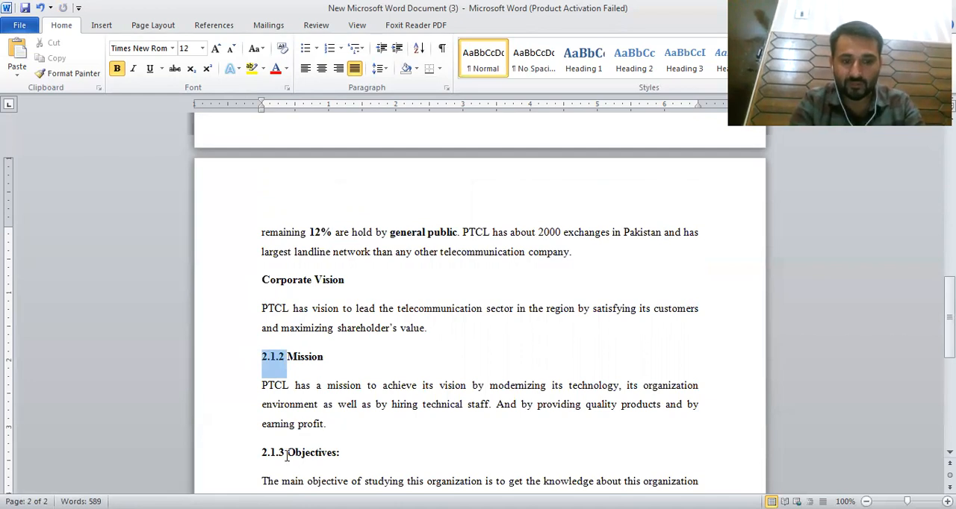
{"action": "key", "text": "BackSpace"}
{"action": "left_click_drag", "start_coordinate": [284, 454], "coordinate": [261, 457]}
{"action": "key", "text": "BackSpace"}
{"action": "scroll", "coordinate": [460, 426], "scroll_direction": "down", "scroll_amount": 4}
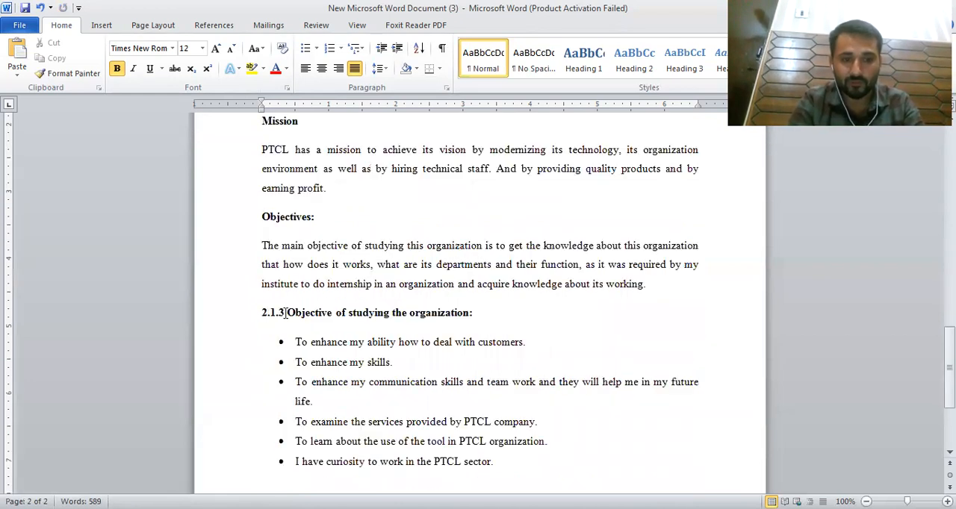
{"action": "left_click_drag", "start_coordinate": [287, 313], "coordinate": [255, 314]}
{"action": "key", "text": "BackSpace"}
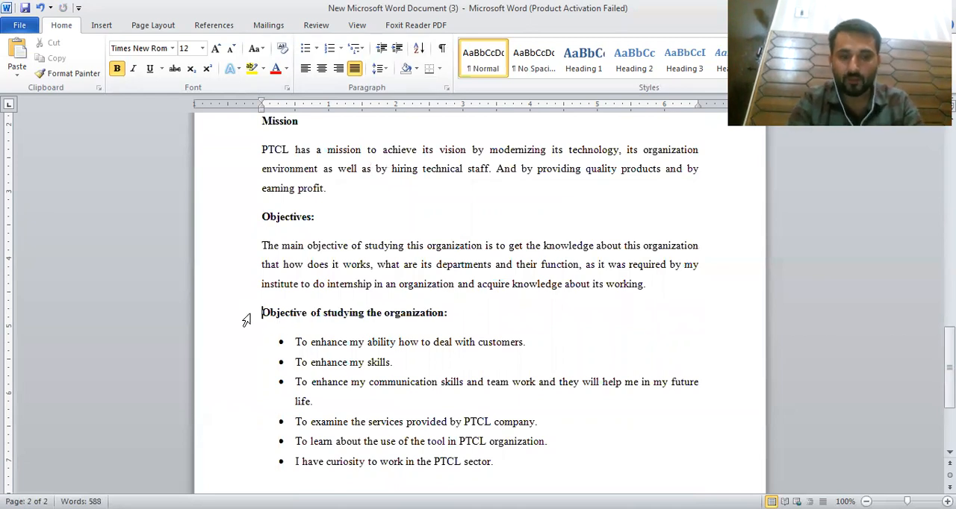
Step: Copy the 'Objective of studying the organization' heading together with its bullet list
{"action": "scroll", "coordinate": [422, 351], "scroll_direction": "up", "scroll_amount": 16}
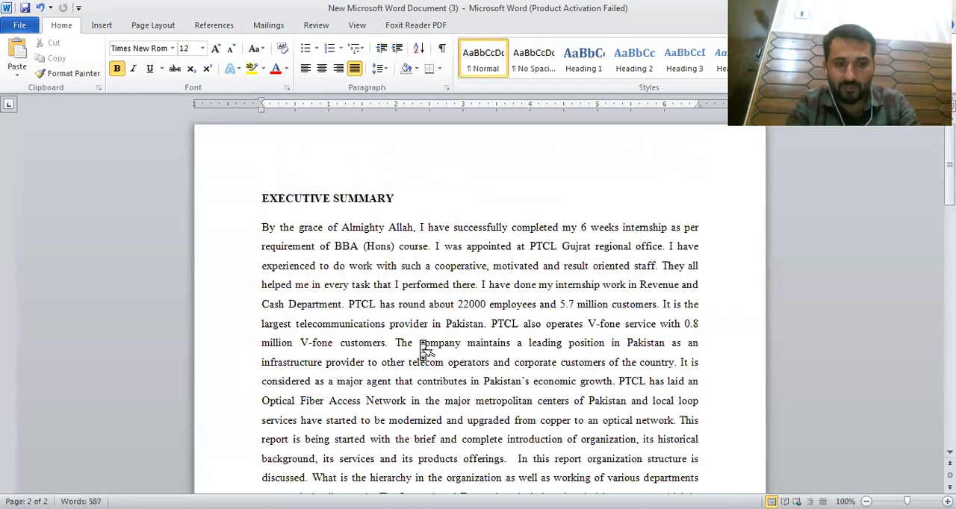
{"action": "scroll", "coordinate": [390, 454], "scroll_direction": "down", "scroll_amount": 9}
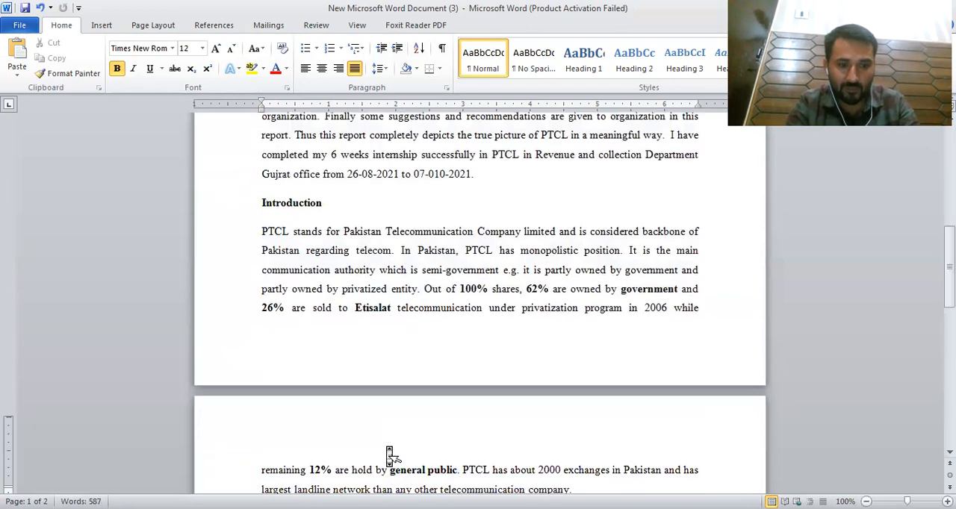
{"action": "scroll", "coordinate": [389, 455], "scroll_direction": "down", "scroll_amount": 6}
{"action": "scroll", "coordinate": [389, 448], "scroll_direction": "down", "scroll_amount": 5}
{"action": "left_click", "coordinate": [555, 277]}
{"action": "scroll", "coordinate": [557, 280], "scroll_direction": "up", "scroll_amount": 5}
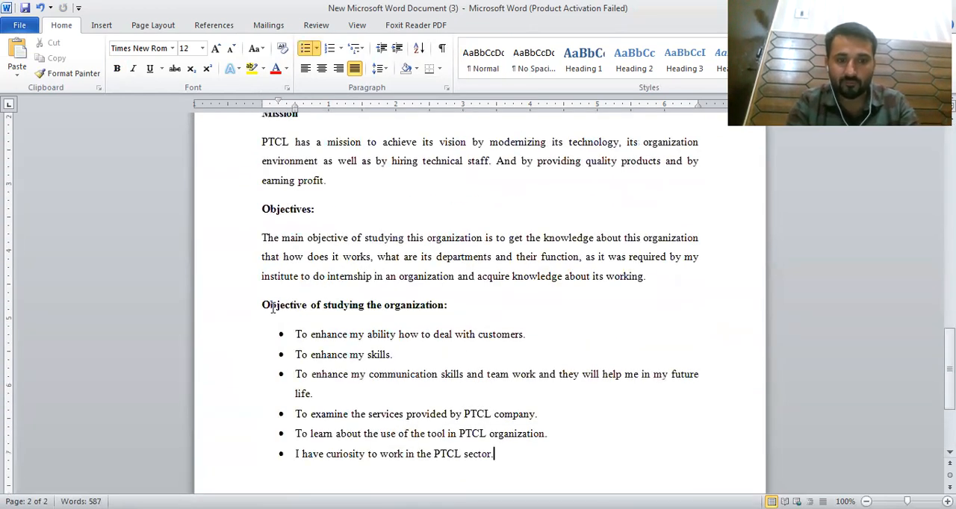
{"action": "left_click_drag", "start_coordinate": [262, 305], "coordinate": [263, 447]}
{"action": "key", "text": "ctrl+c"}
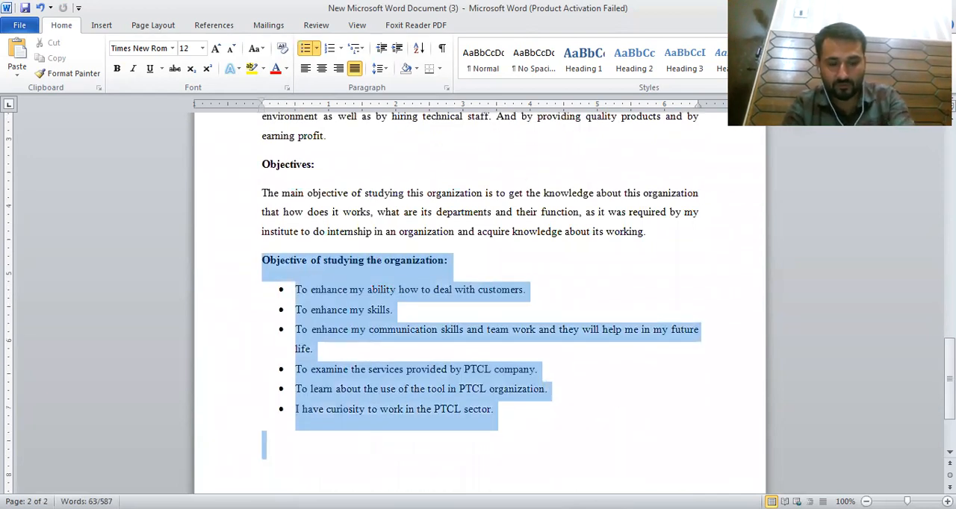
{"action": "left_click", "coordinate": [598, 444]}
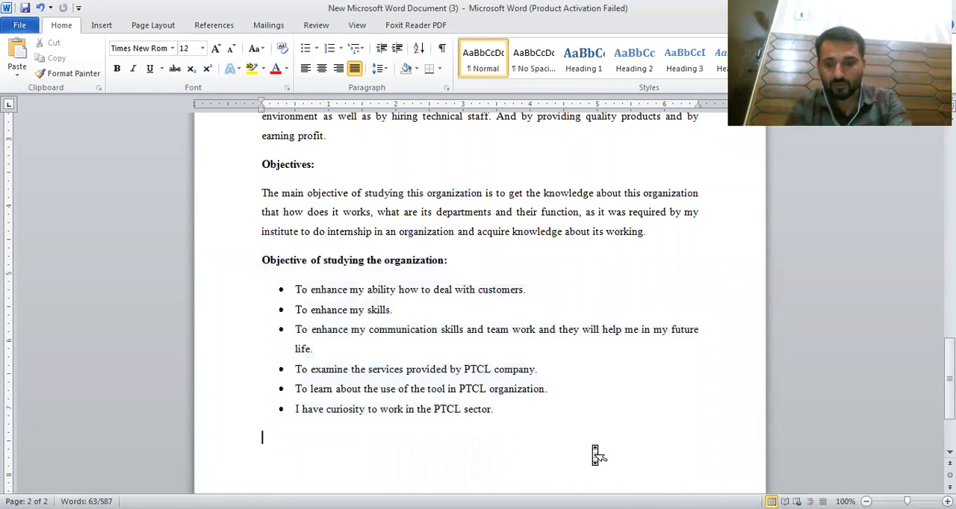
Step: Try pasting the copied heading and list on a new line below the bullet list
{"action": "scroll", "coordinate": [599, 454], "scroll_direction": "down", "scroll_amount": 2}
{"action": "scroll", "coordinate": [479, 299], "scroll_direction": "down", "scroll_amount": 3}
{"action": "left_click", "coordinate": [558, 185]}
{"action": "key", "text": "Return"}
{"action": "key", "text": "BackSpace"}
{"action": "key", "text": "BackSpace"}
{"action": "key", "text": "BackSpace"}
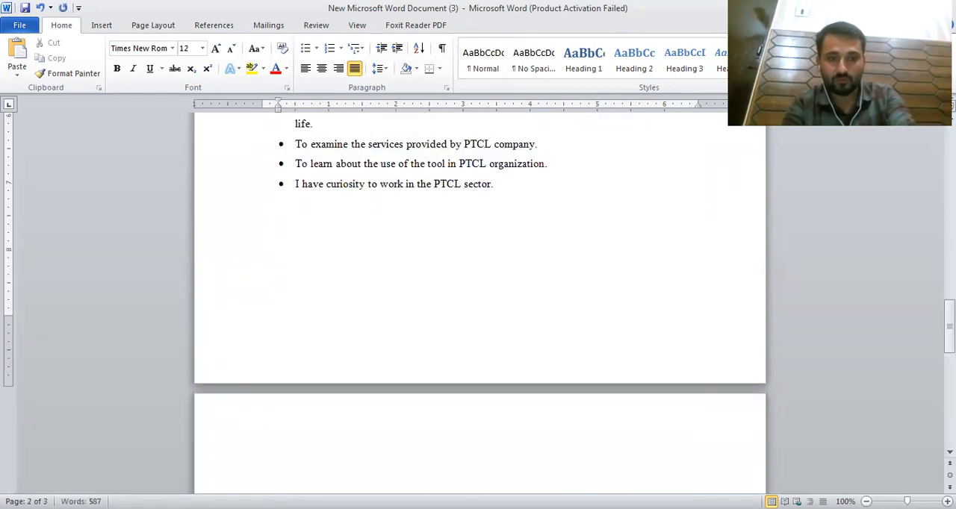
{"action": "key", "text": "ctrl+v"}
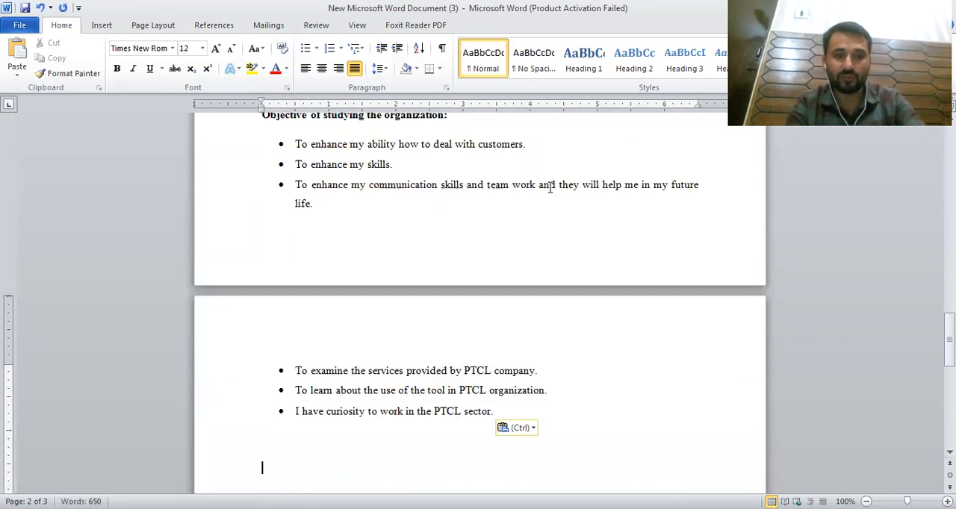
{"action": "key", "text": "ctrl+z"}
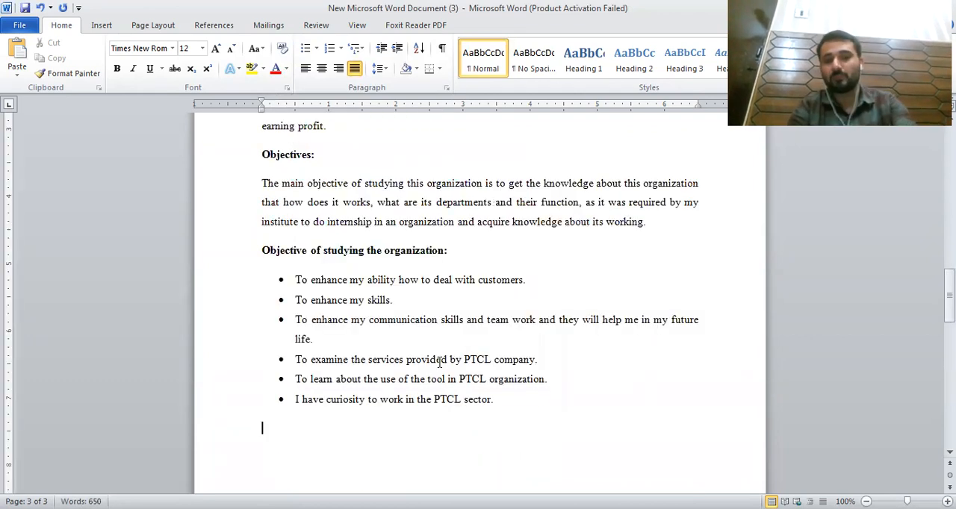
Step: Paste the copied heading and list below the bullet list as text only
{"action": "scroll", "coordinate": [276, 370], "scroll_direction": "down", "scroll_amount": 1}
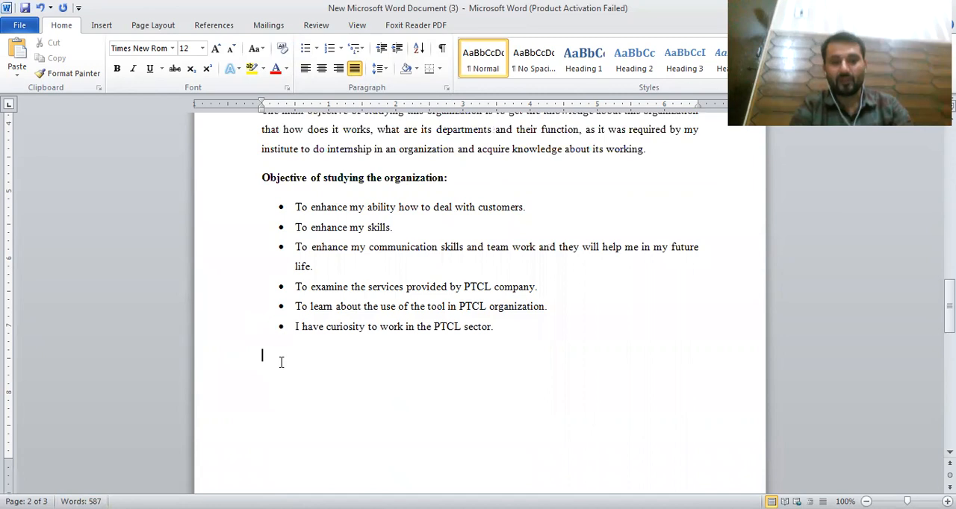
{"action": "right_click", "coordinate": [279, 141]}
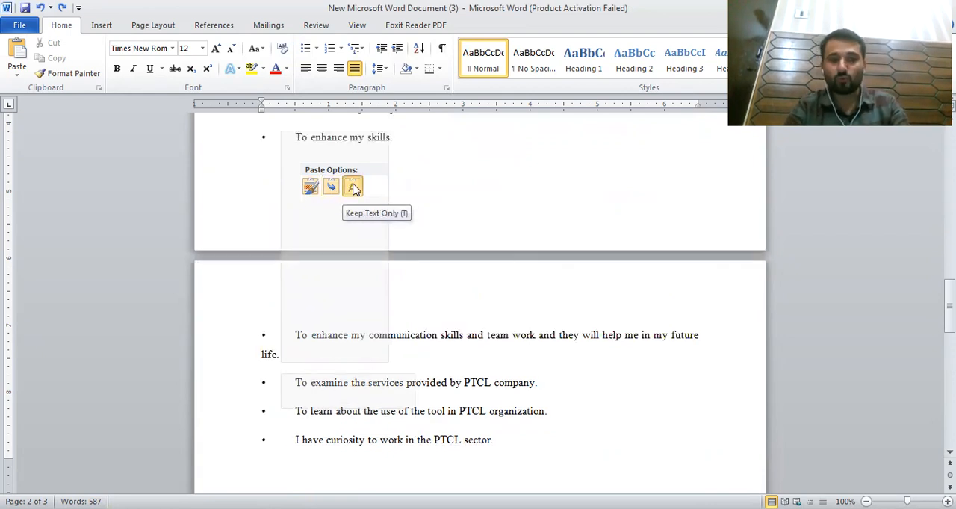
{"action": "left_click", "coordinate": [412, 222]}
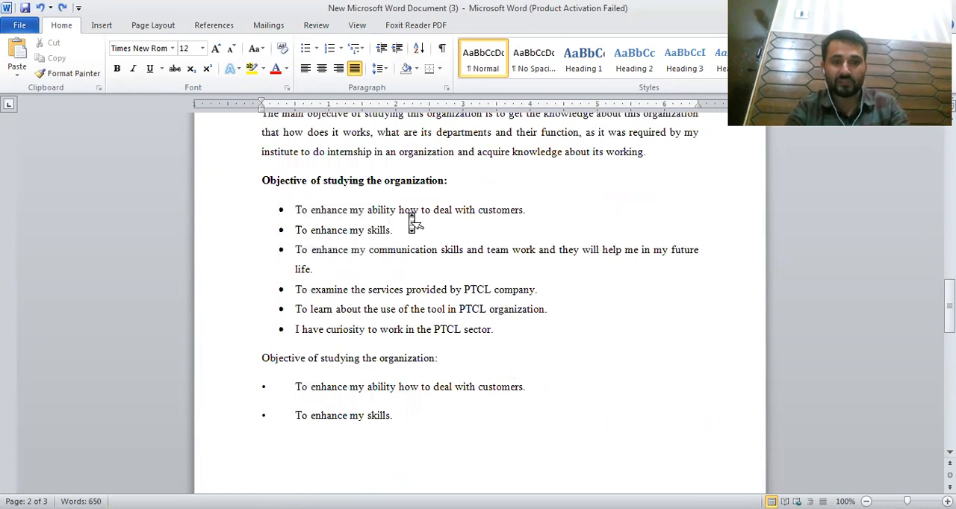
Step: Set the pasted bullet lines to Times New Roman, 12 pt
{"action": "left_click_drag", "start_coordinate": [262, 342], "coordinate": [523, 291]}
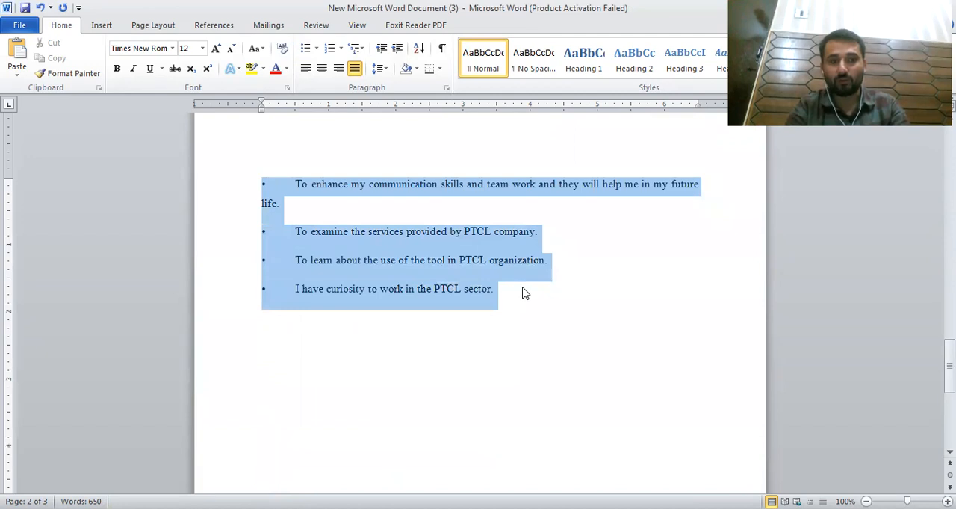
{"action": "left_click", "coordinate": [139, 51]}
{"action": "type", "text": "Times New Roman"}
{"action": "key", "text": "Return"}
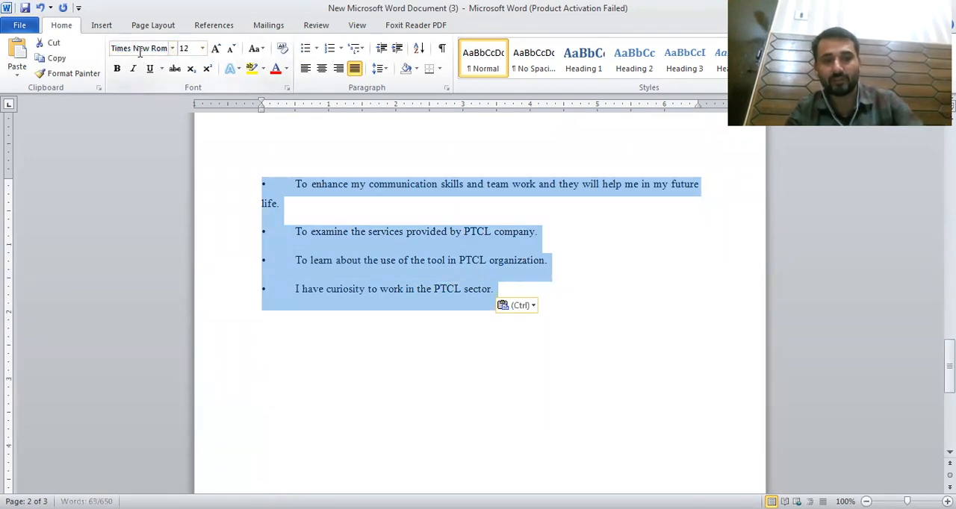
{"action": "left_click", "coordinate": [185, 47]}
{"action": "type", "text": "12"}
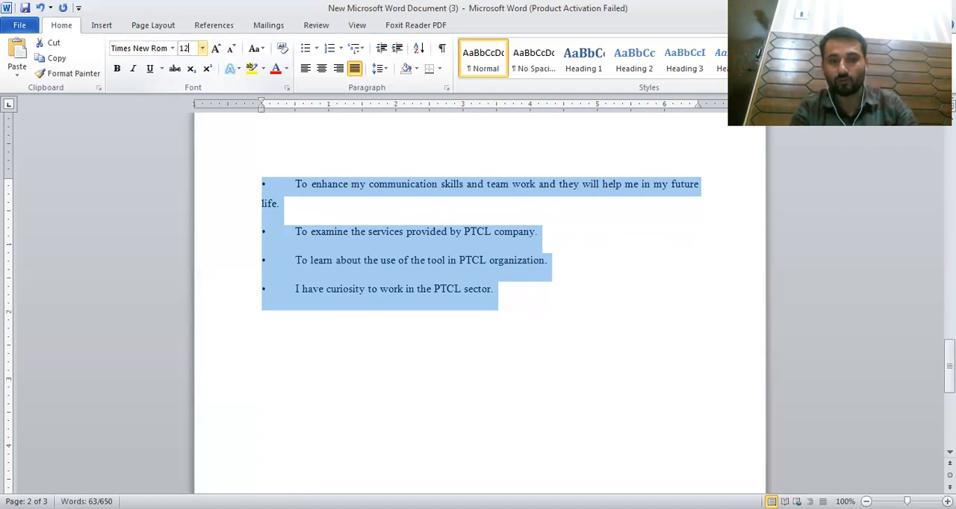
{"action": "key", "text": "Return"}
Step: Make the pasted 'Objective of studying the organization:' heading bold
{"action": "scroll", "coordinate": [381, 216], "scroll_direction": "up", "scroll_amount": 6}
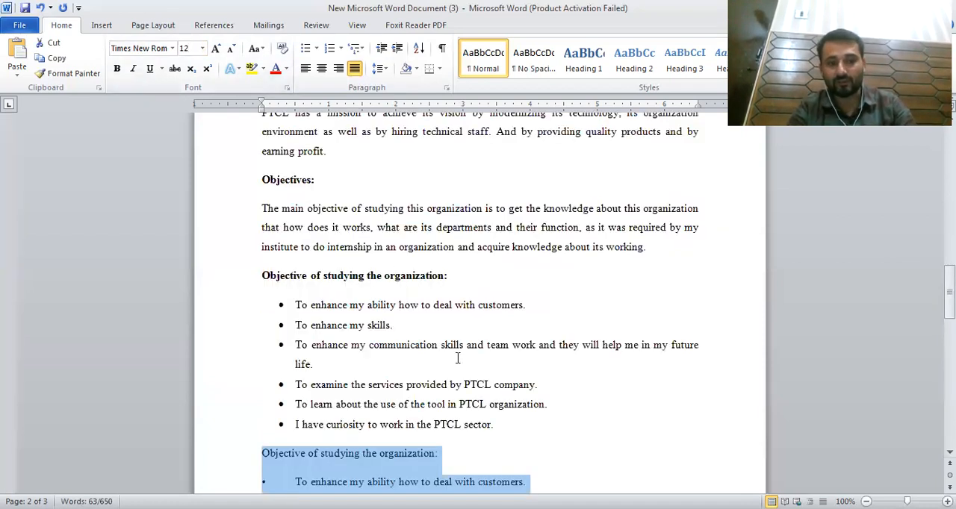
{"action": "double_click", "coordinate": [322, 456]}
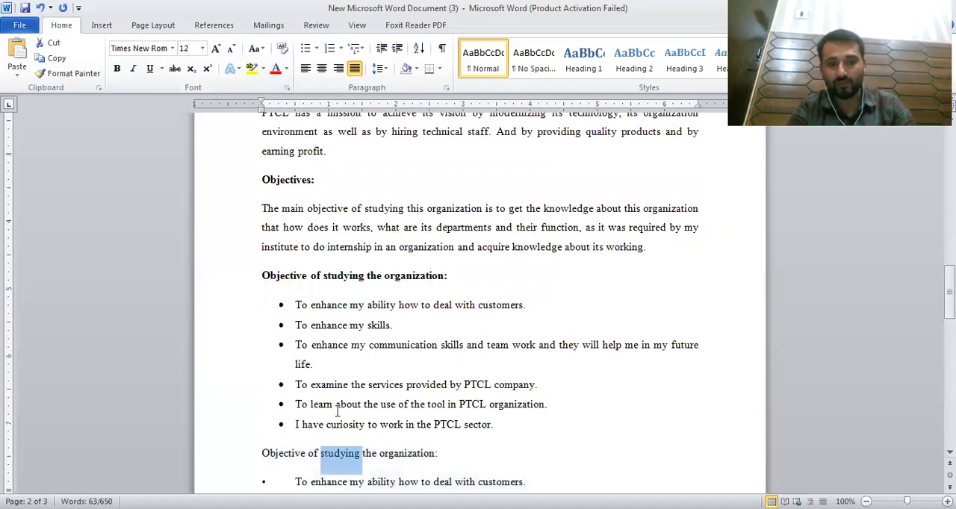
{"action": "triple_click", "coordinate": [322, 456]}
{"action": "key", "text": "ctrl+b"}
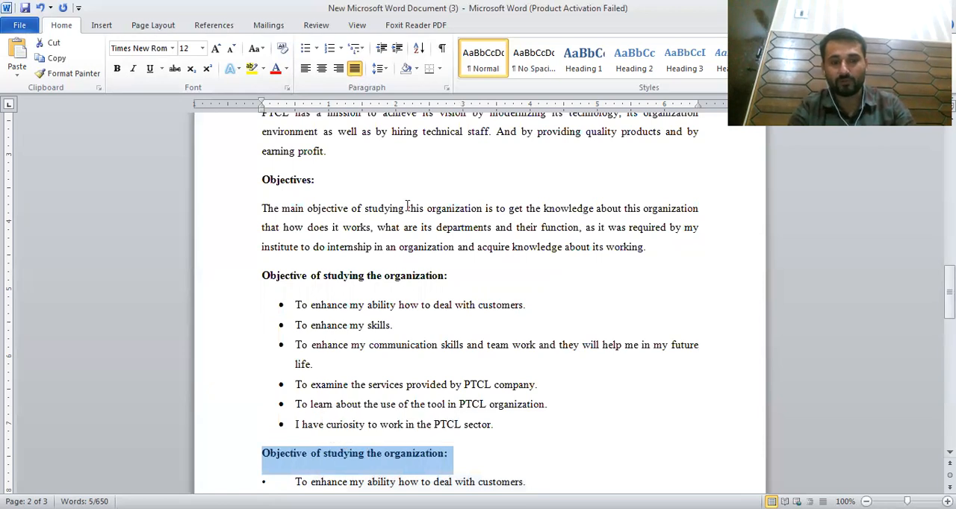
{"action": "left_click", "coordinate": [418, 325]}
{"action": "scroll", "coordinate": [407, 471], "scroll_direction": "down", "scroll_amount": 5}
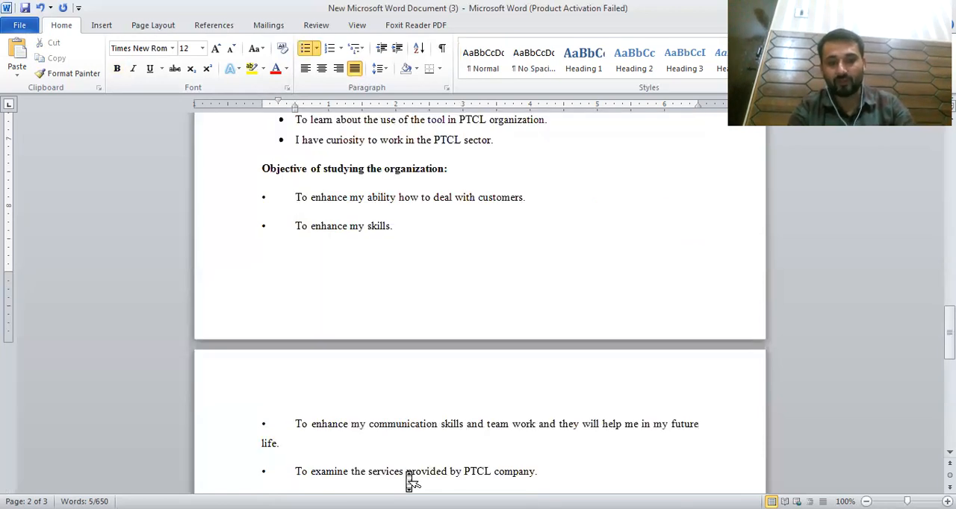
{"action": "scroll", "coordinate": [410, 481], "scroll_direction": "down", "scroll_amount": 4}
{"action": "left_click_drag", "start_coordinate": [499, 335], "coordinate": [256, 414]}
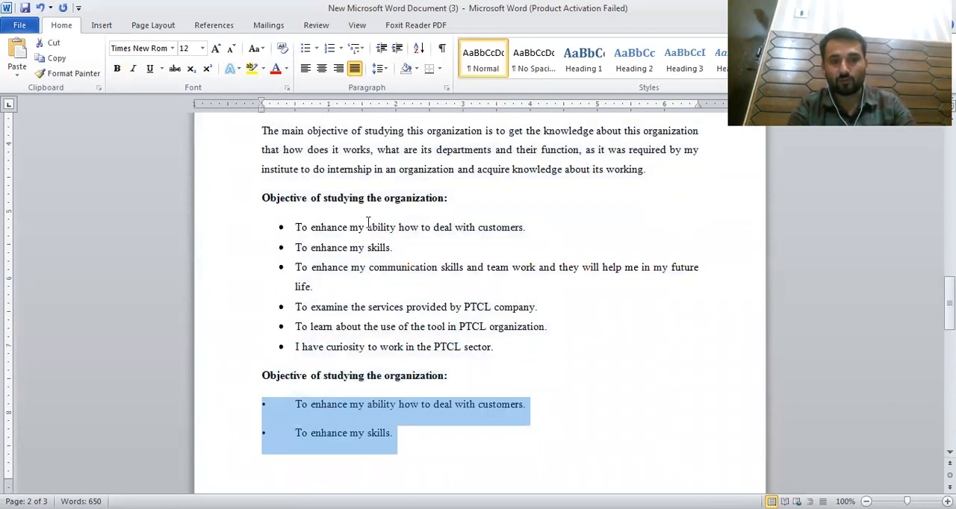
{"action": "left_click", "coordinate": [407, 309]}
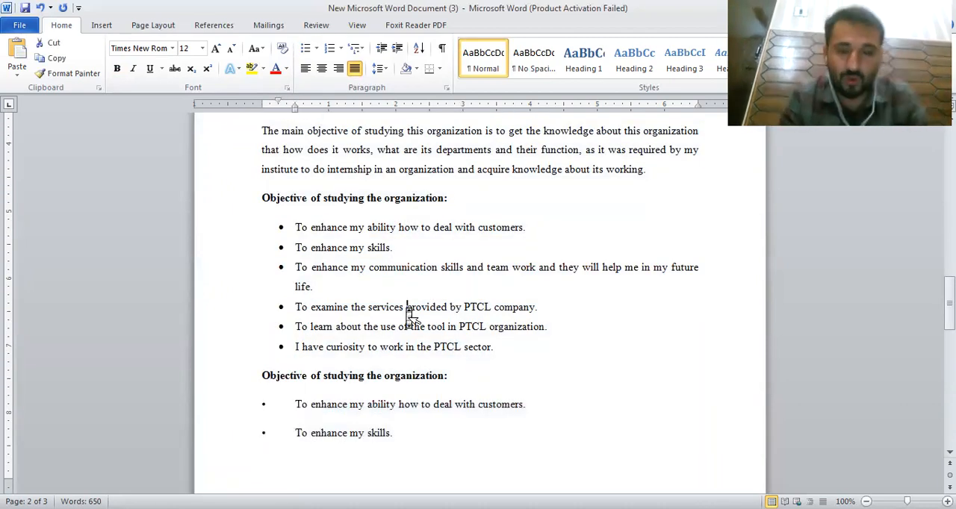
Step: Apply the Heading 1 style to the EXECUTIVE SUMMARY heading at the start of the document
{"action": "key", "text": "ctrl+Home"}
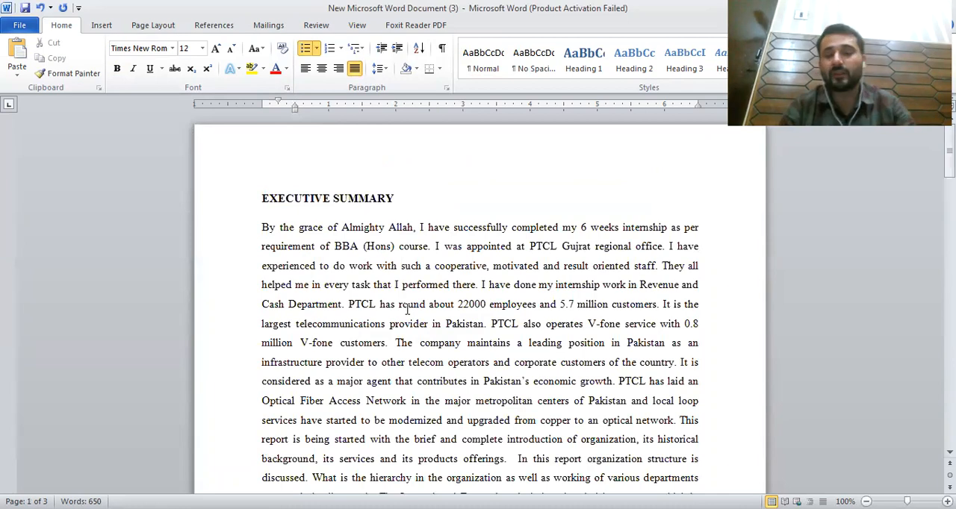
{"action": "left_click", "coordinate": [264, 196]}
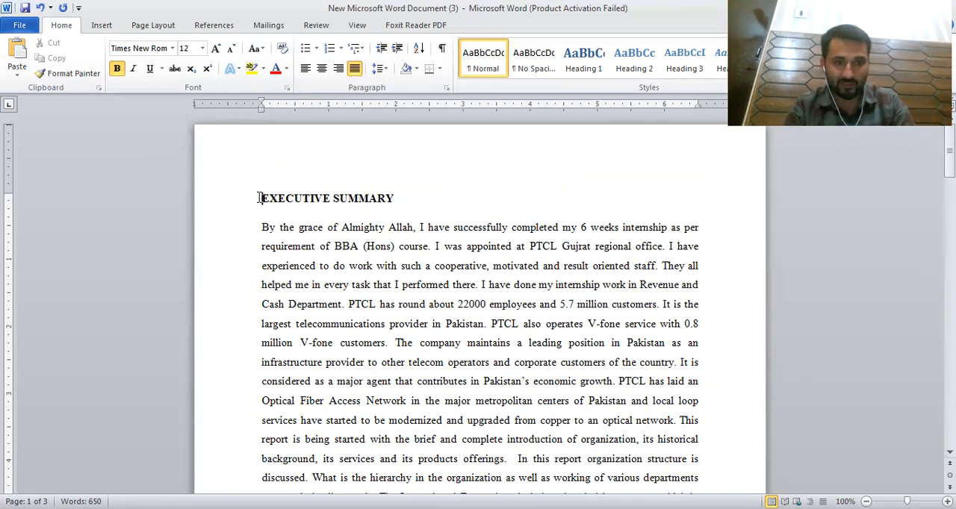
{"action": "left_click_drag", "start_coordinate": [262, 198], "coordinate": [405, 206]}
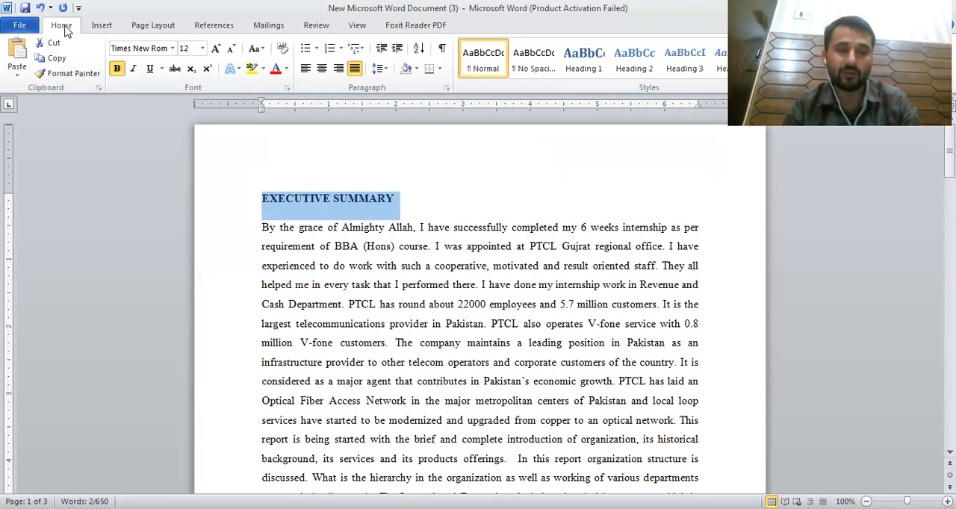
{"action": "left_click", "coordinate": [583, 75]}
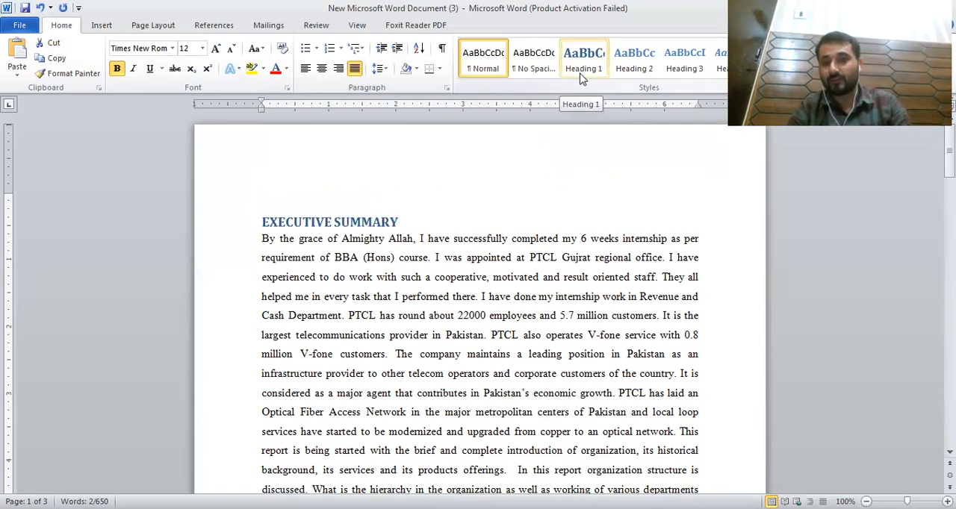
{"action": "left_click", "coordinate": [341, 224]}
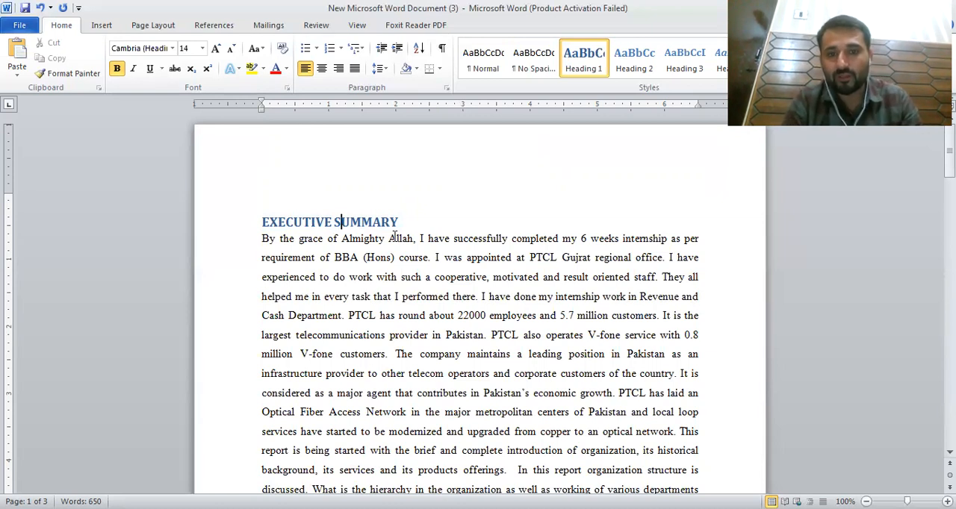
{"action": "left_click", "coordinate": [404, 223]}
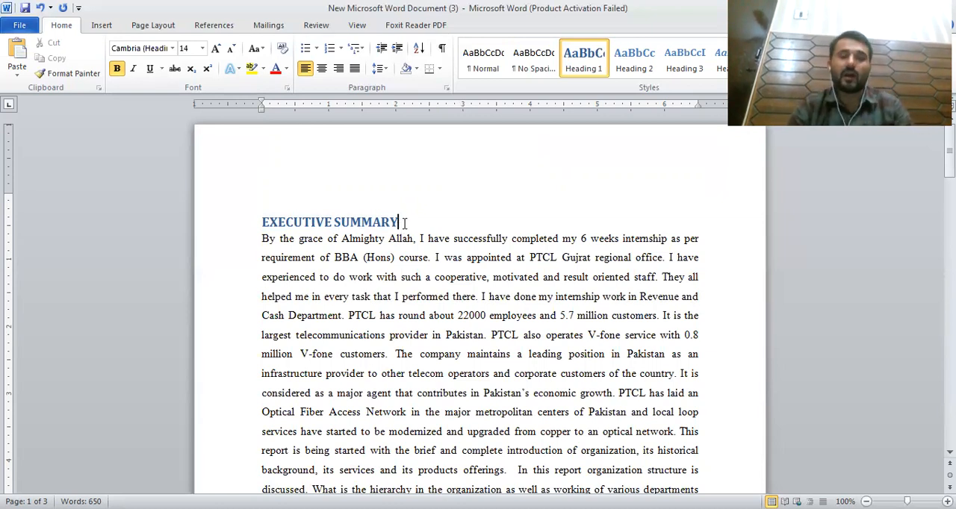
Step: Apply the Heading 1 style to the Introduction heading
{"action": "scroll", "coordinate": [404, 222], "scroll_direction": "down", "scroll_amount": 10}
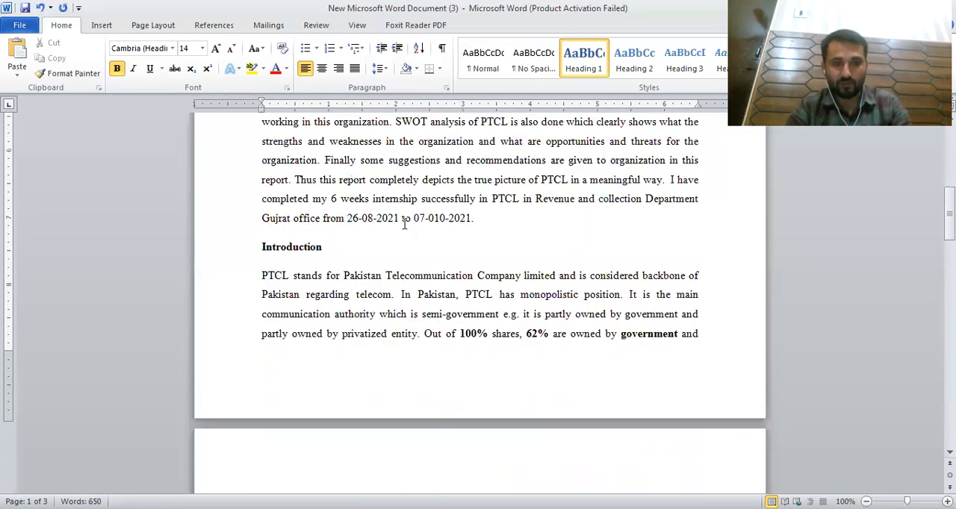
{"action": "left_click", "coordinate": [261, 247]}
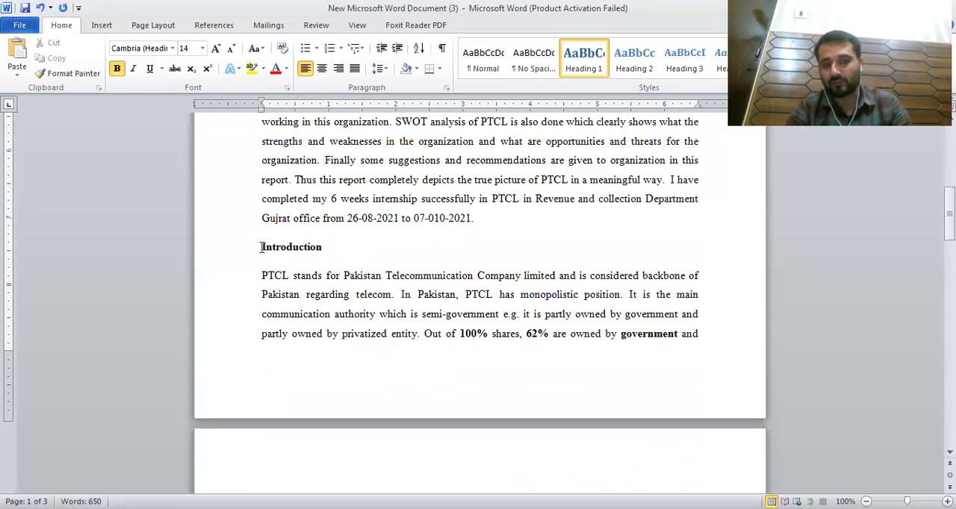
{"action": "left_click_drag", "start_coordinate": [261, 247], "coordinate": [332, 253]}
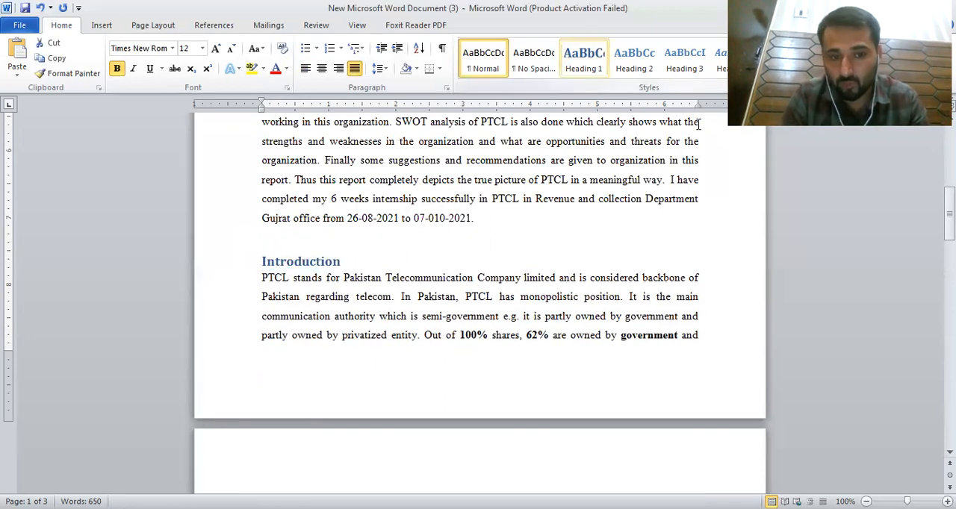
{"action": "left_click", "coordinate": [583, 56]}
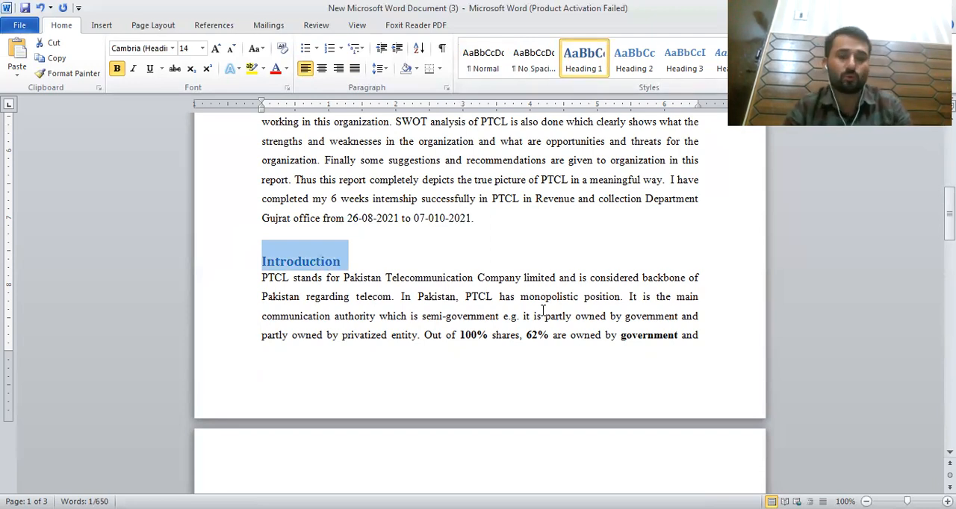
Step: Prefix the Corporate Vision heading with PTCL and apply the Heading 2 style to it
{"action": "scroll", "coordinate": [543, 311], "scroll_direction": "down", "scroll_amount": 5}
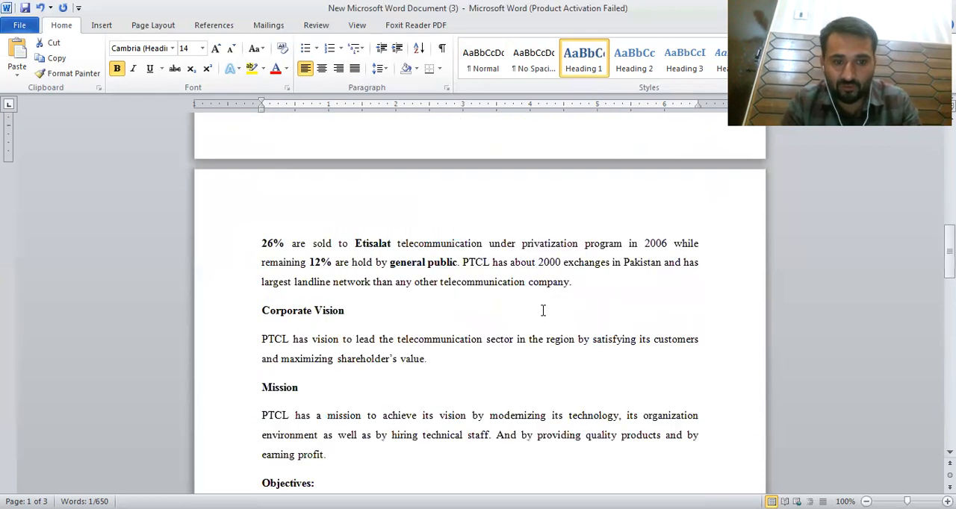
{"action": "scroll", "coordinate": [441, 294], "scroll_direction": "down", "scroll_amount": 1}
{"action": "left_click", "coordinate": [265, 246]}
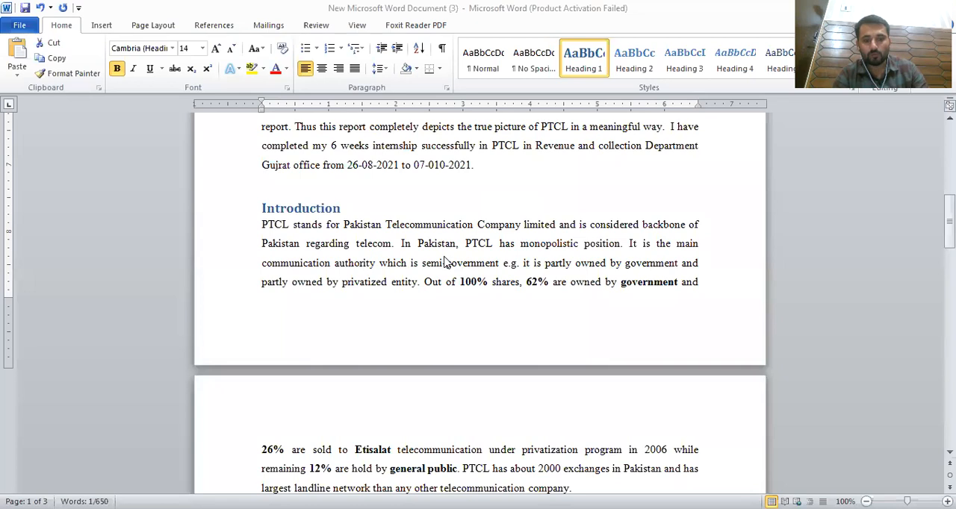
{"action": "scroll", "coordinate": [274, 362], "scroll_direction": "down", "scroll_amount": 3}
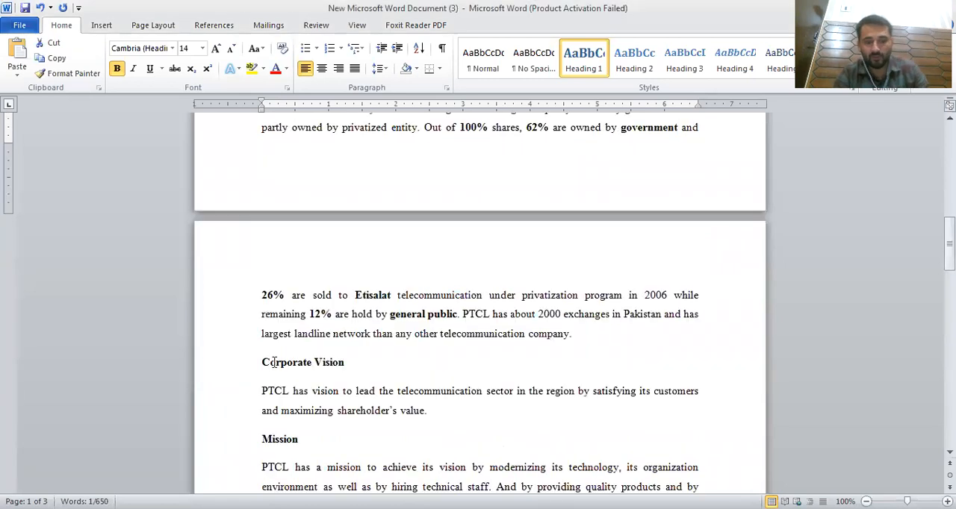
{"action": "scroll", "coordinate": [322, 212], "scroll_direction": "up", "scroll_amount": 2}
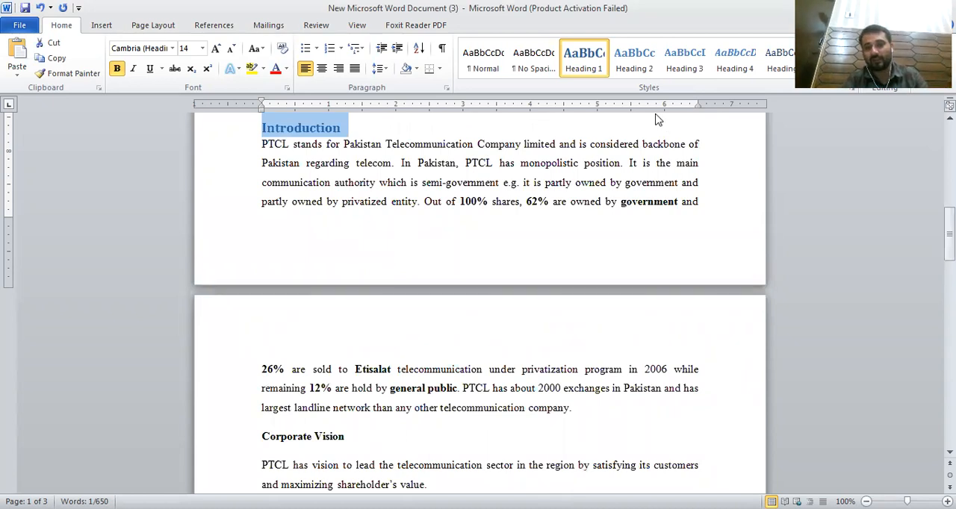
{"action": "left_click", "coordinate": [262, 436]}
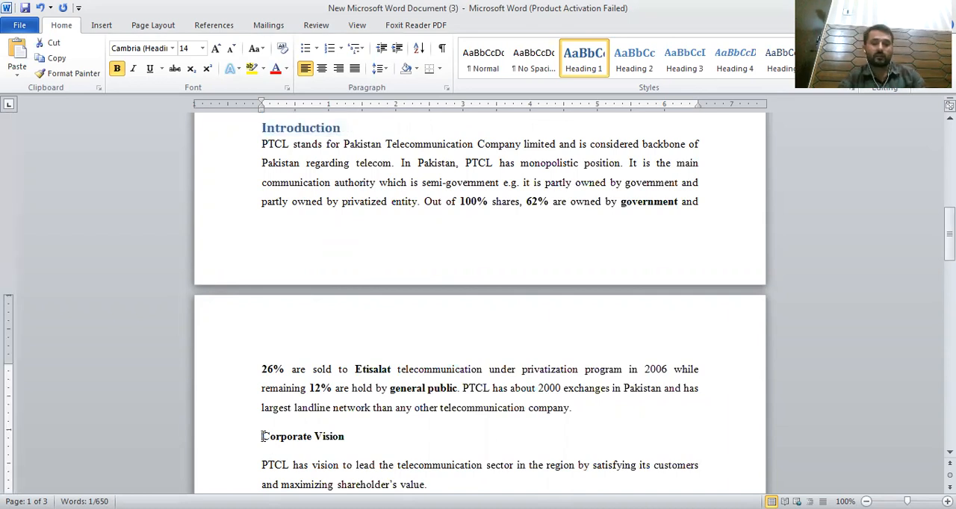
{"action": "type", "text": "PTCL"}
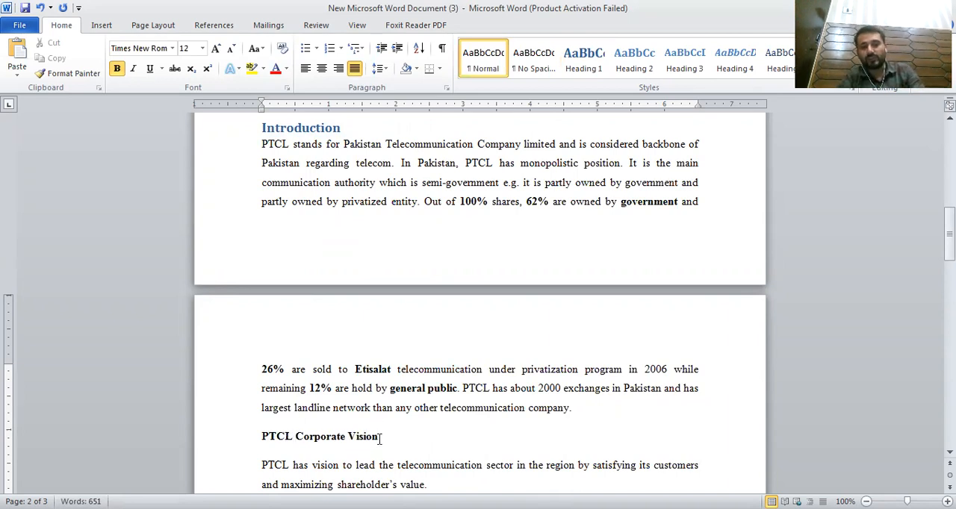
{"action": "left_click", "coordinate": [251, 443]}
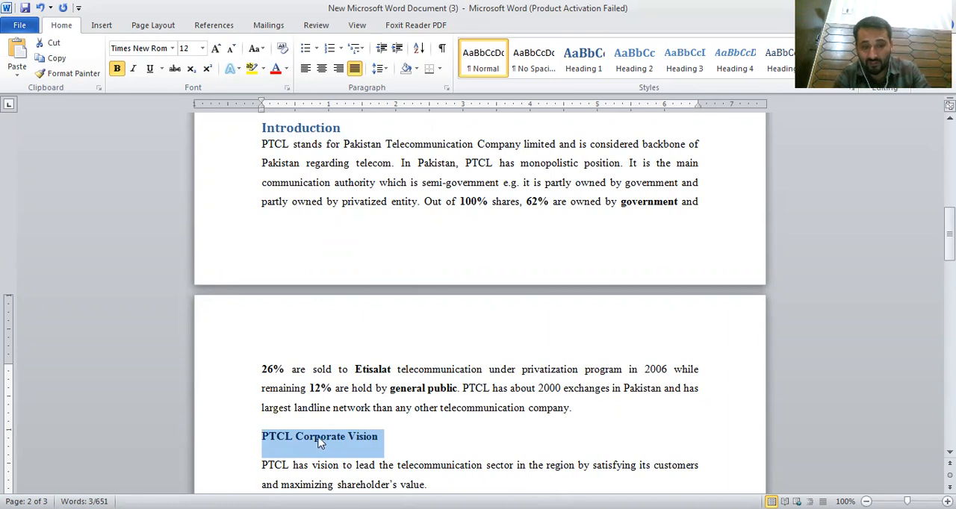
{"action": "left_click", "coordinate": [278, 439]}
{"action": "triple_click", "coordinate": [260, 439]}
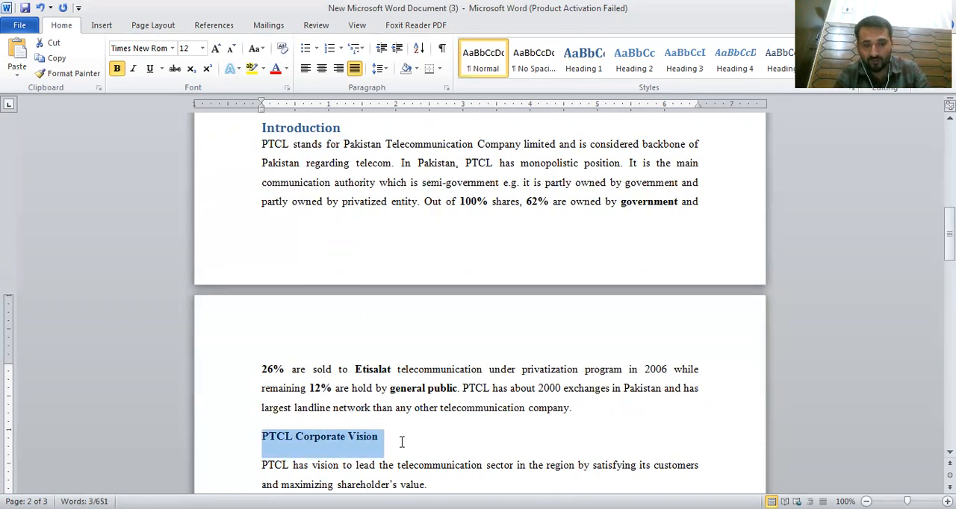
{"action": "left_click", "coordinate": [640, 74]}
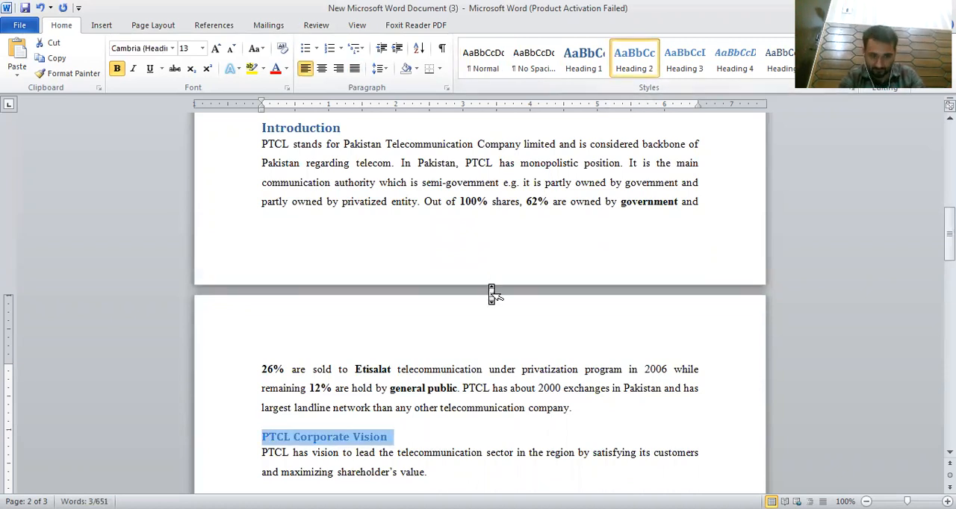
Step: Prefix the Mission heading with PTCL and apply the Heading 2 style to it
{"action": "scroll", "coordinate": [490, 288], "scroll_direction": "down", "scroll_amount": 3}
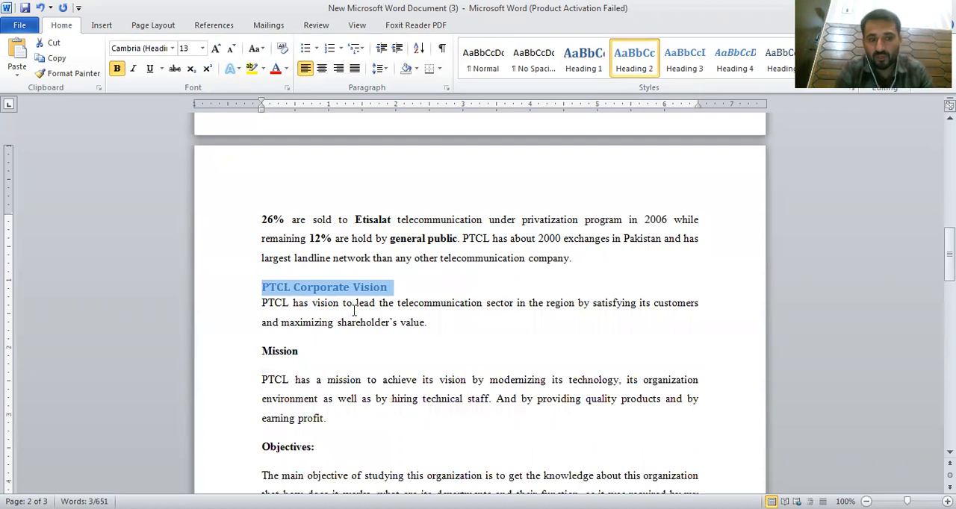
{"action": "left_click", "coordinate": [261, 350]}
{"action": "type", "text": "PTCL"}
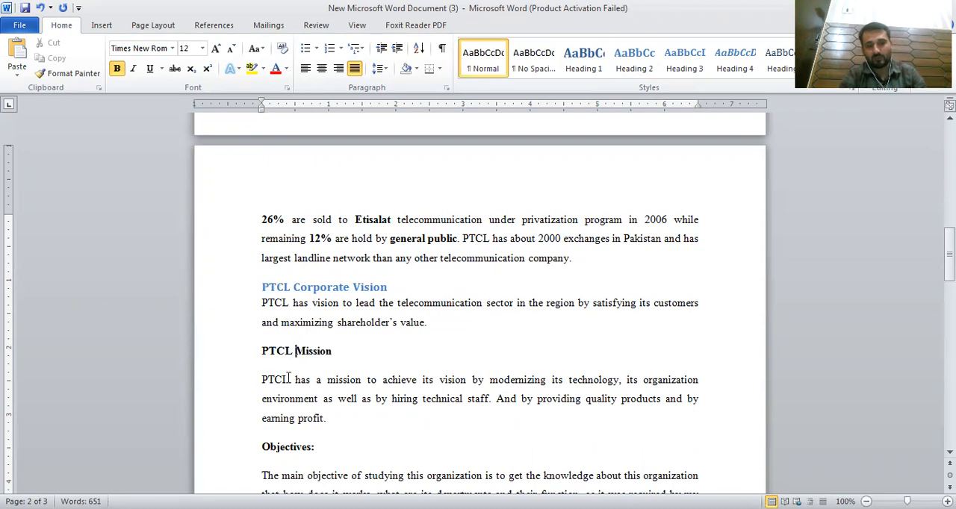
{"action": "left_click_drag", "start_coordinate": [263, 351], "coordinate": [333, 354]}
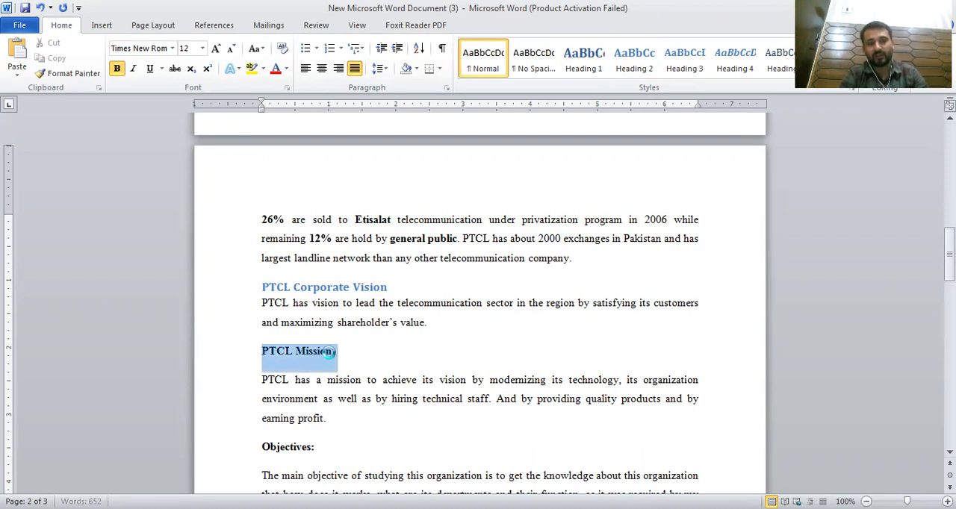
{"action": "left_click", "coordinate": [629, 75]}
Step: Change the Introduction heading to the Heading 2 style
{"action": "scroll", "coordinate": [556, 224], "scroll_direction": "up", "scroll_amount": 3}
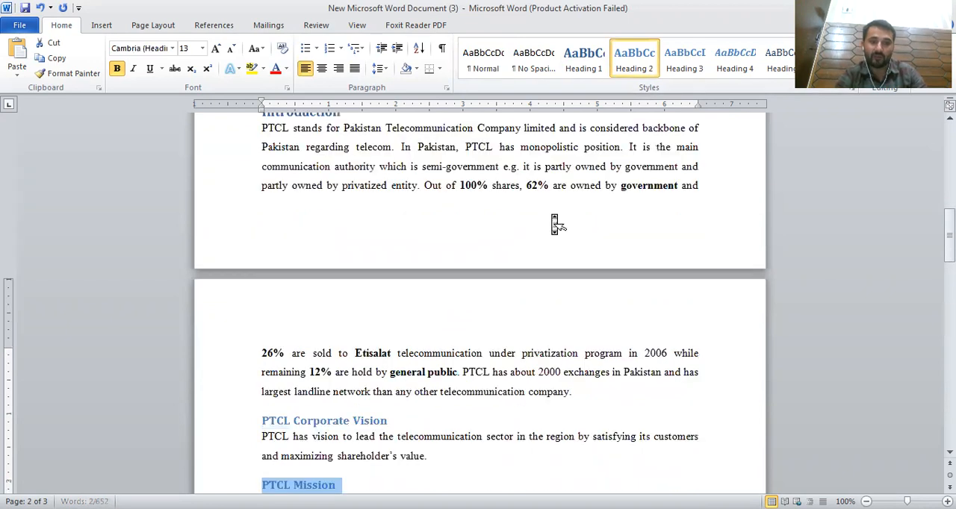
{"action": "scroll", "coordinate": [556, 224], "scroll_direction": "up", "scroll_amount": 4}
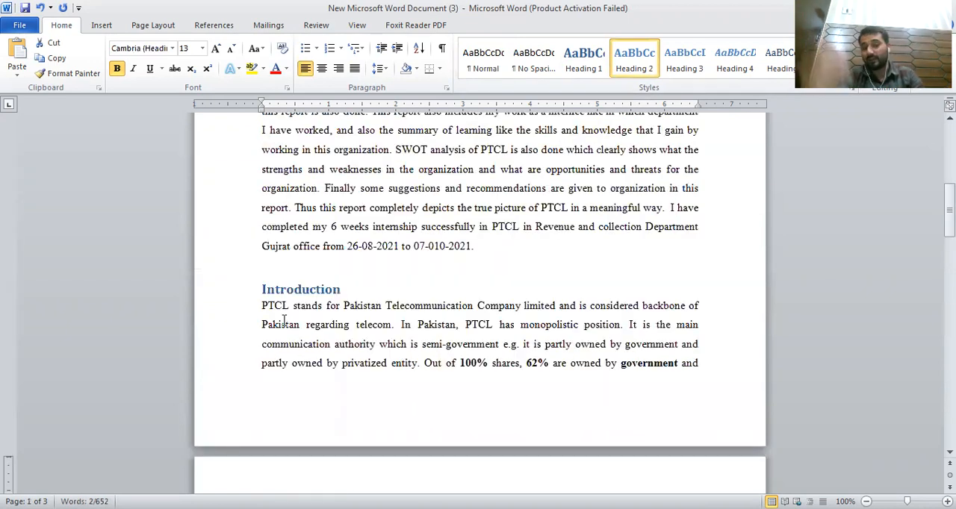
{"action": "left_click", "coordinate": [262, 290]}
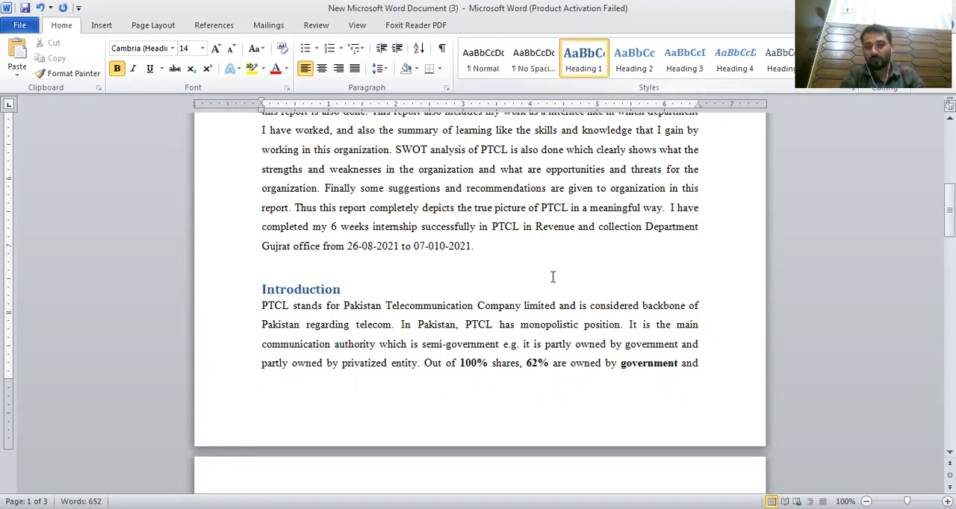
{"action": "scroll", "coordinate": [553, 273], "scroll_direction": "down", "scroll_amount": 5}
{"action": "left_click", "coordinate": [634, 64]}
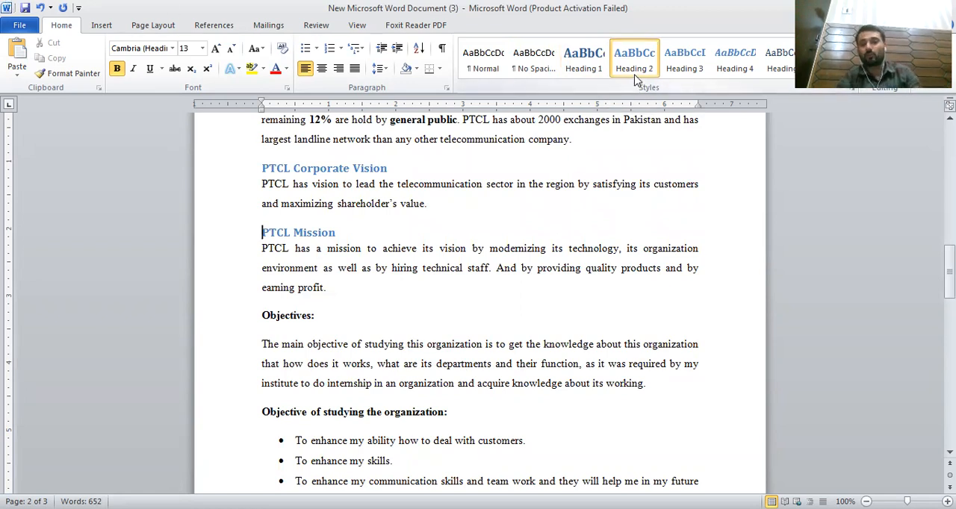
Step: Apply Heading 1 to the Objectives heading and Heading 2 to the following Objective of studying the organization heading
{"action": "left_click", "coordinate": [263, 317]}
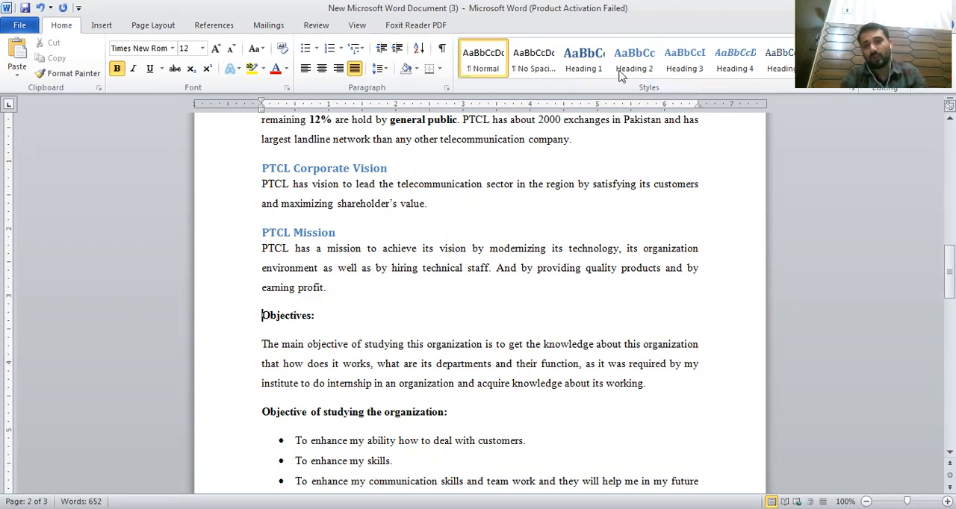
{"action": "left_click", "coordinate": [583, 58]}
{"action": "left_click", "coordinate": [263, 415]}
{"action": "left_click", "coordinate": [635, 59]}
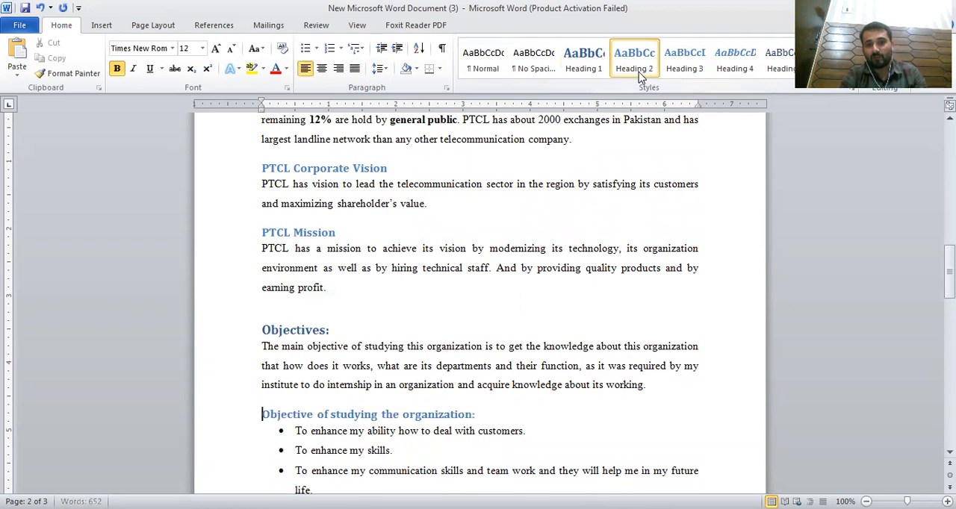
Step: Apply the Heading 3 style to the second Objective of studying the organization heading below the bullet list
{"action": "scroll", "coordinate": [380, 343], "scroll_direction": "down", "scroll_amount": 5}
{"action": "left_click", "coordinate": [263, 355]}
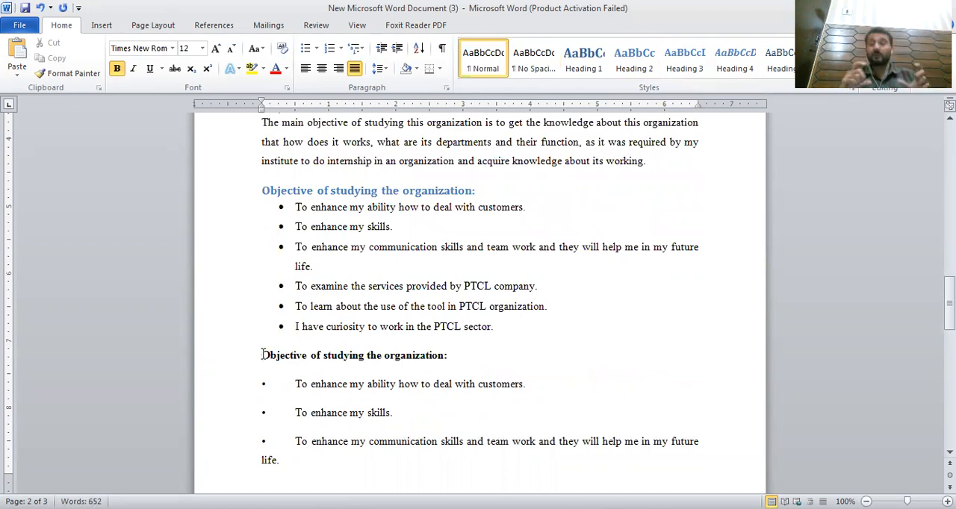
{"action": "left_click_drag", "start_coordinate": [496, 329], "coordinate": [454, 365]}
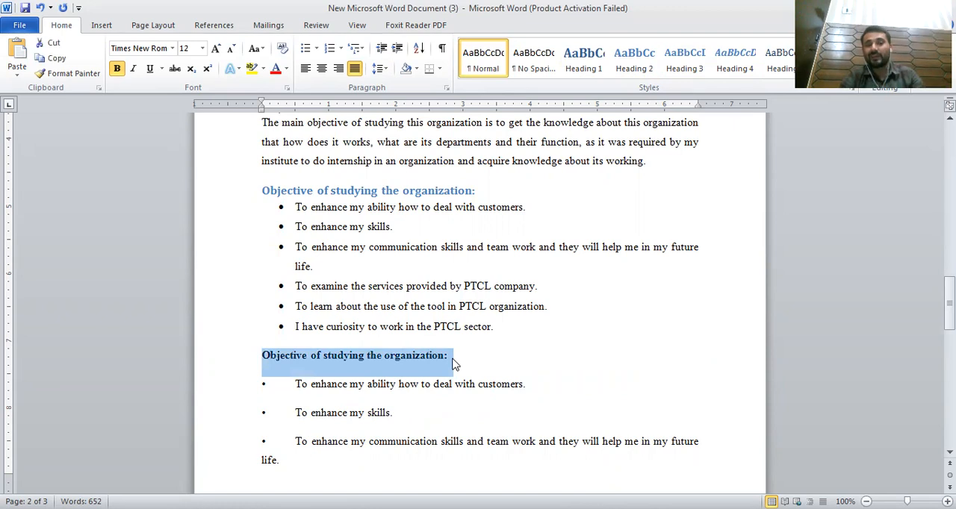
{"action": "left_click", "coordinate": [706, 74]}
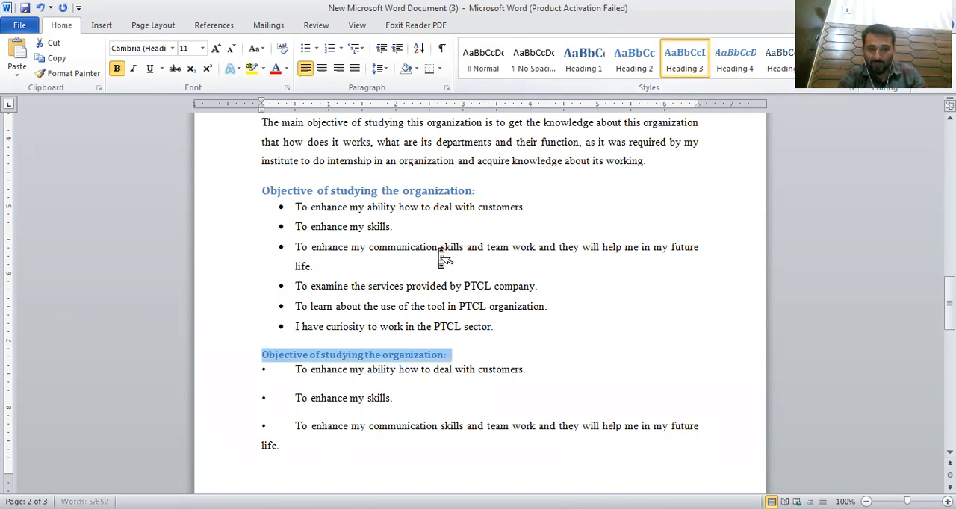
Step: Review the heading styles applied to each section heading throughout the document
{"action": "scroll", "coordinate": [440, 257], "scroll_direction": "up", "scroll_amount": 3}
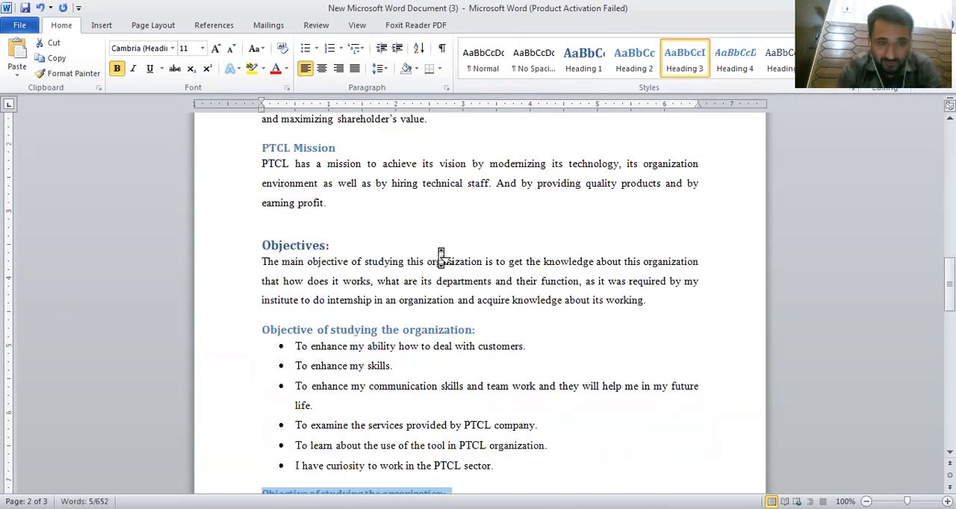
{"action": "scroll", "coordinate": [440, 257], "scroll_direction": "up", "scroll_amount": 6}
{"action": "scroll", "coordinate": [441, 258], "scroll_direction": "up", "scroll_amount": 7}
{"action": "scroll", "coordinate": [440, 258], "scroll_direction": "down", "scroll_amount": 5}
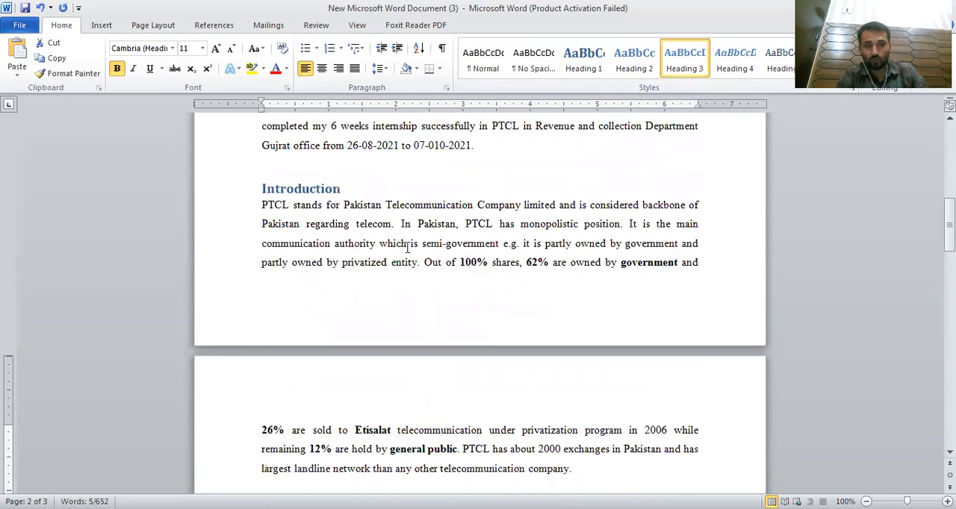
{"action": "left_click", "coordinate": [277, 197]}
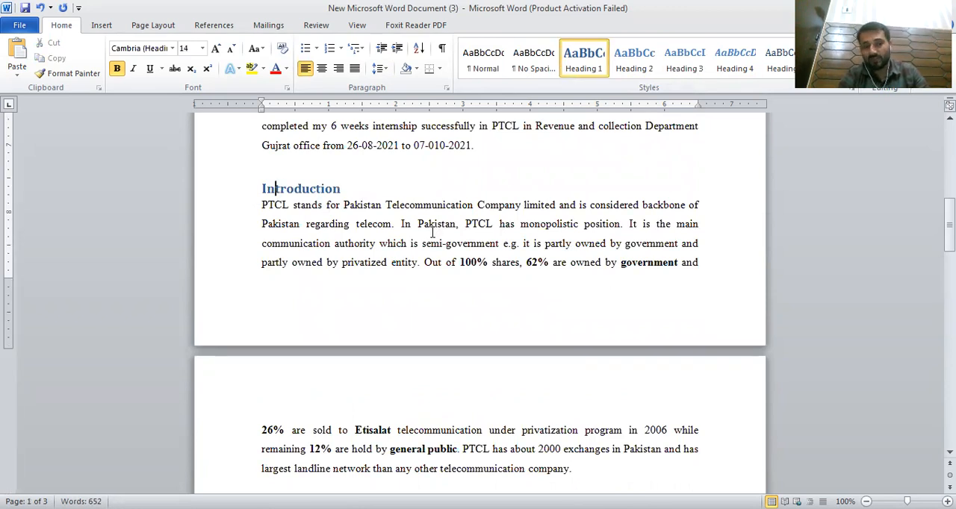
{"action": "scroll", "coordinate": [302, 269], "scroll_direction": "down", "scroll_amount": 5}
{"action": "left_click", "coordinate": [300, 268]}
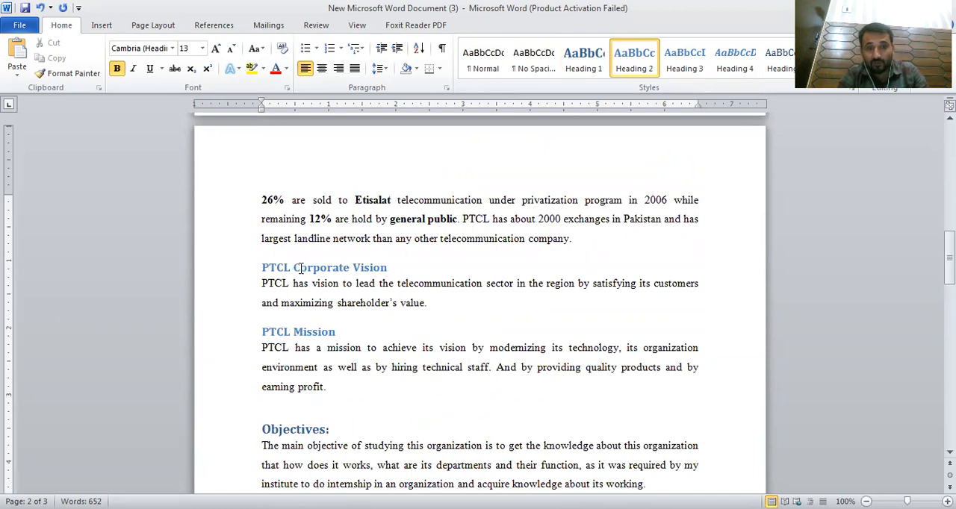
{"action": "scroll", "coordinate": [378, 283], "scroll_direction": "up", "scroll_amount": 3}
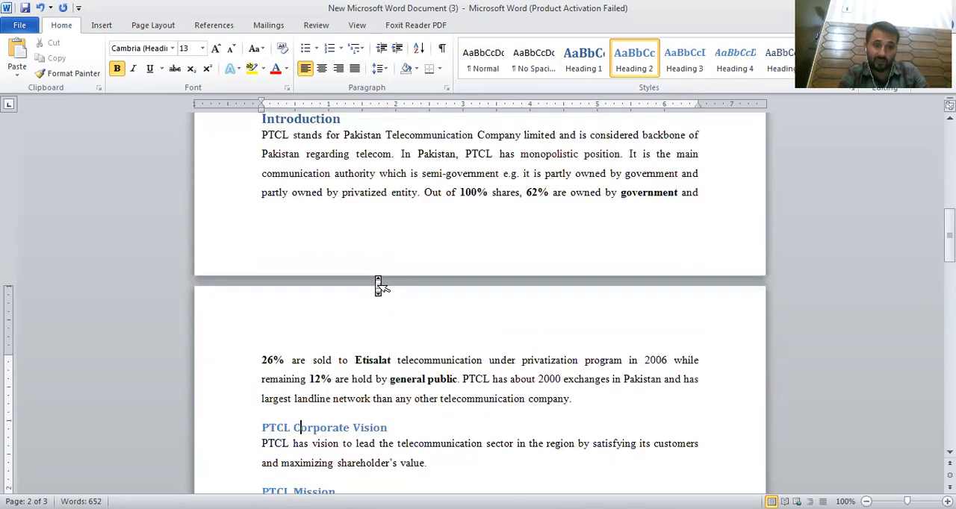
{"action": "scroll", "coordinate": [378, 283], "scroll_direction": "up", "scroll_amount": 1}
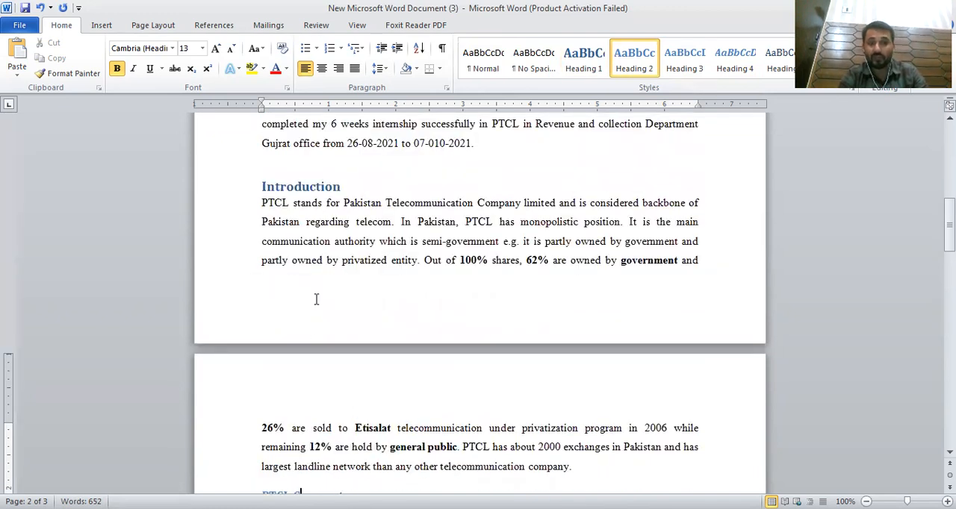
{"action": "scroll", "coordinate": [316, 299], "scroll_direction": "down", "scroll_amount": 3}
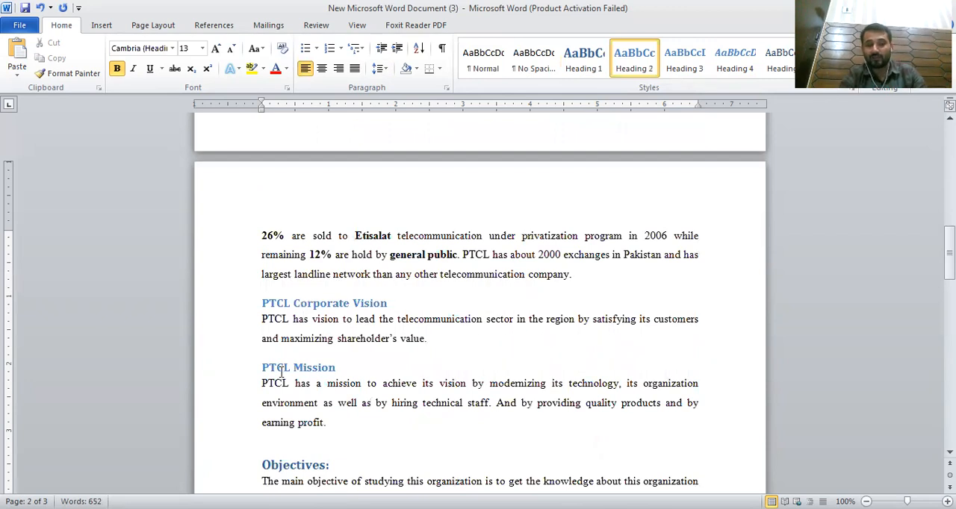
{"action": "scroll", "coordinate": [371, 345], "scroll_direction": "down", "scroll_amount": 1}
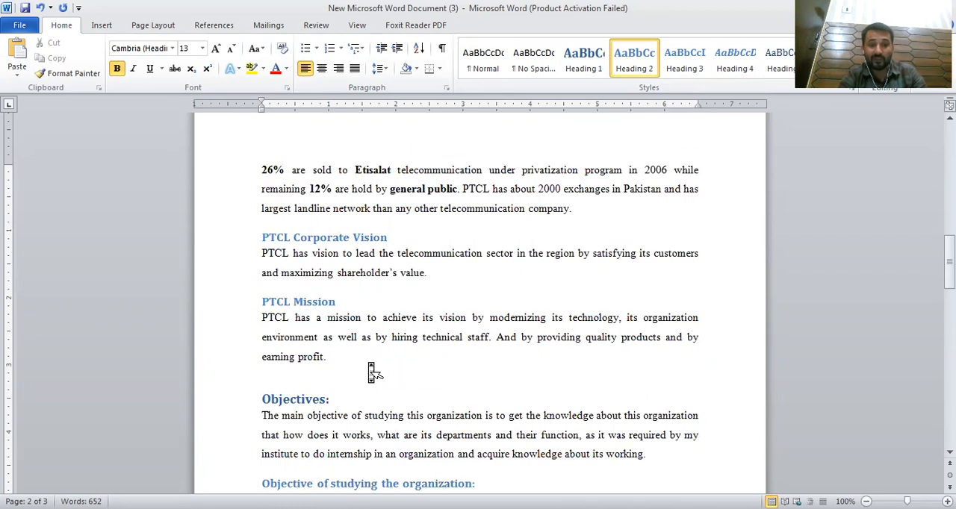
{"action": "scroll", "coordinate": [373, 367], "scroll_direction": "down", "scroll_amount": 2}
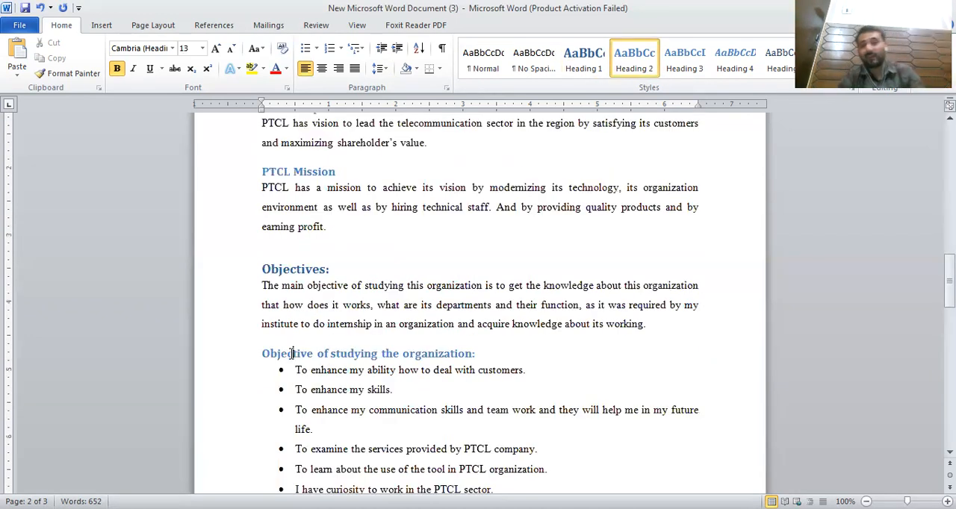
{"action": "scroll", "coordinate": [291, 353], "scroll_direction": "down", "scroll_amount": 3}
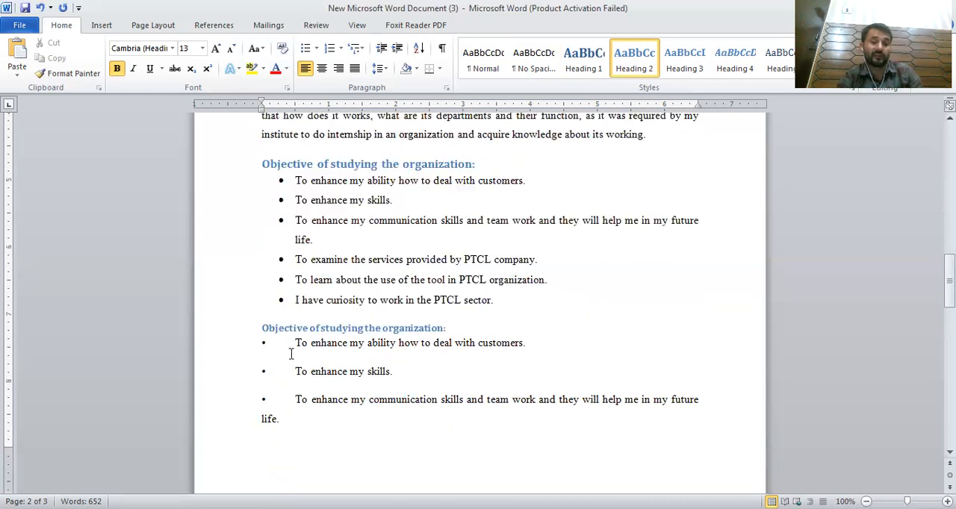
{"action": "left_click", "coordinate": [261, 328]}
{"action": "scroll", "coordinate": [261, 328], "scroll_direction": "up", "scroll_amount": 17}
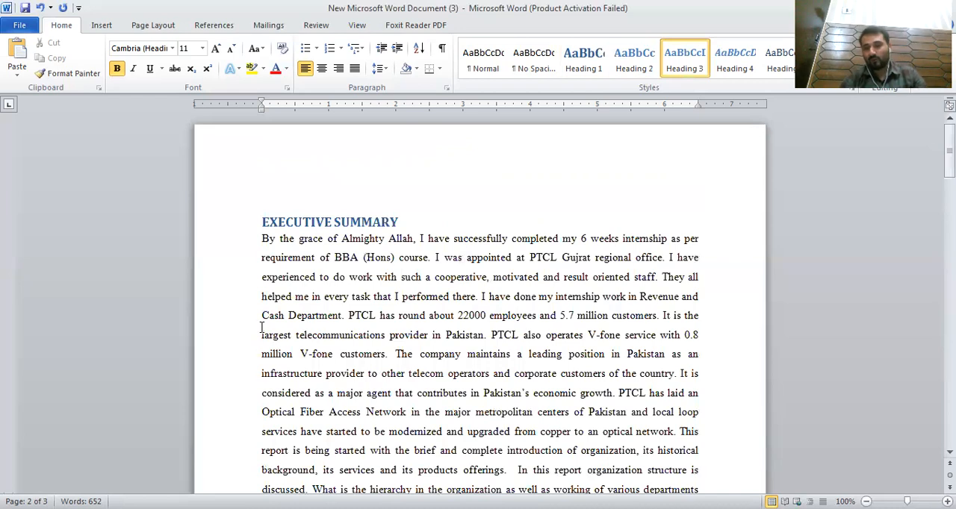
Step: Insert a blank page before the Executive Summary at the start of the document
{"action": "left_click", "coordinate": [275, 170]}
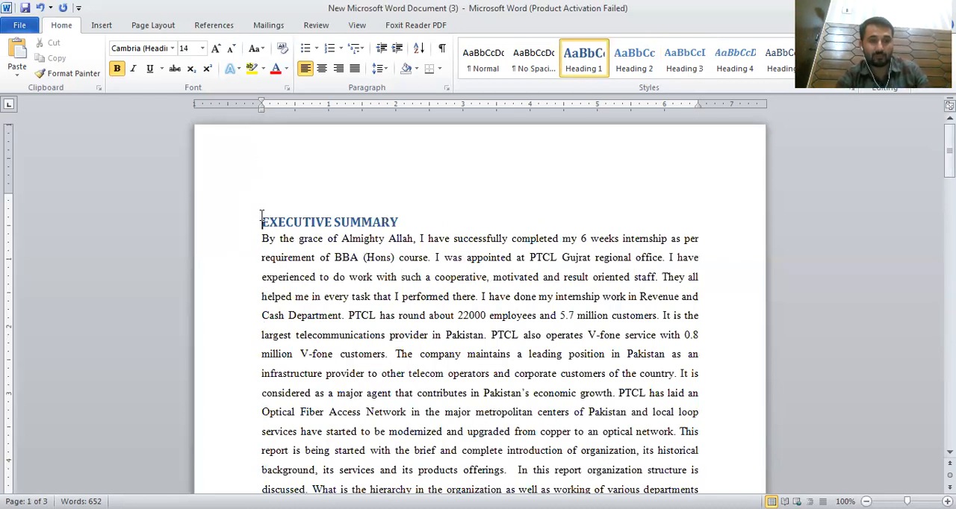
{"action": "left_click", "coordinate": [103, 25]}
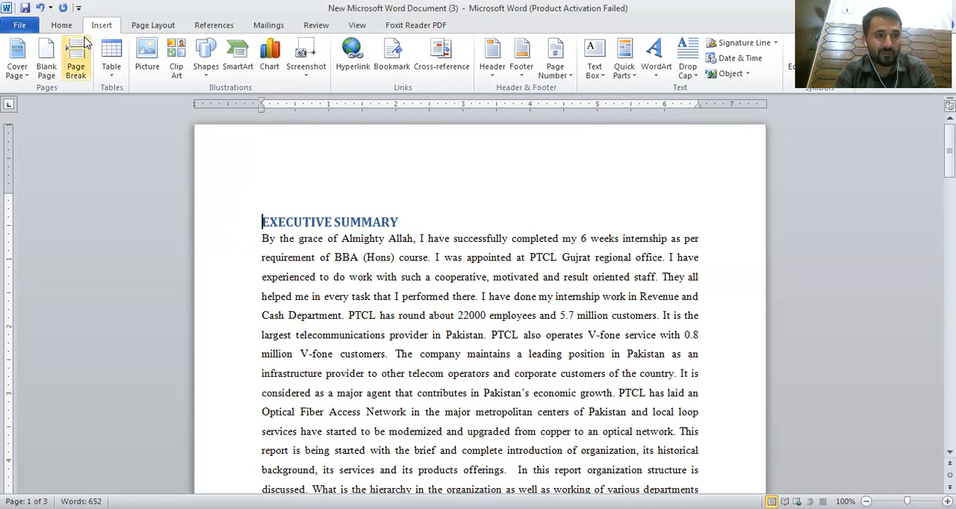
{"action": "left_click", "coordinate": [46, 62]}
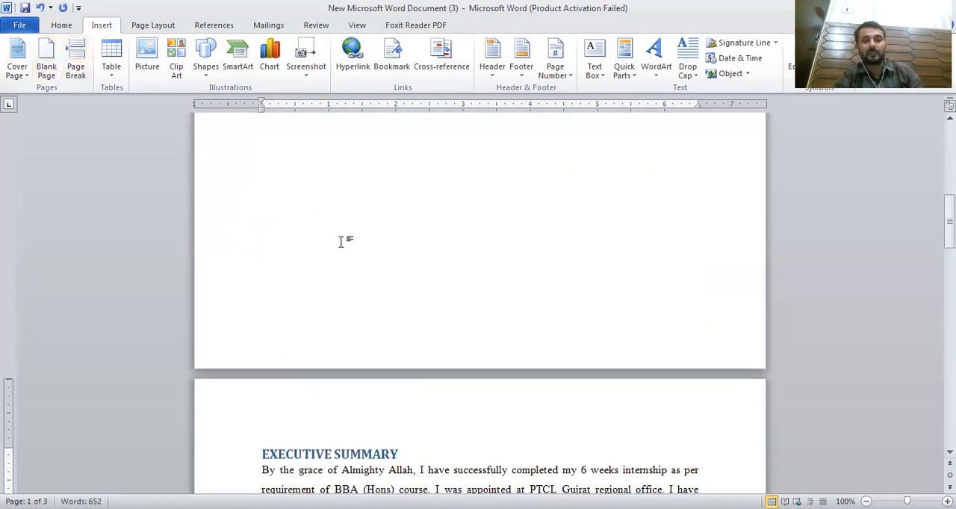
{"action": "scroll", "coordinate": [340, 241], "scroll_direction": "up", "scroll_amount": 12}
{"action": "left_click", "coordinate": [337, 199]}
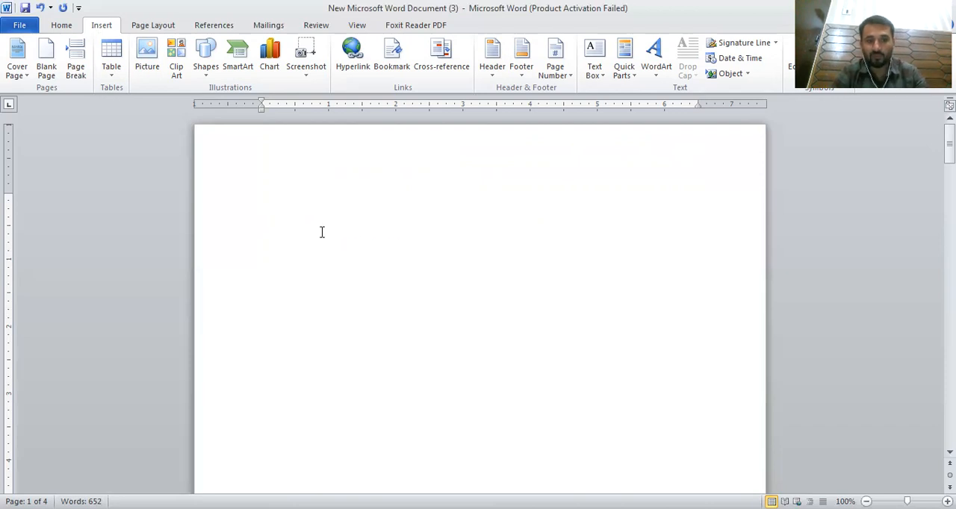
{"action": "scroll", "coordinate": [267, 250], "scroll_direction": "down", "scroll_amount": 10}
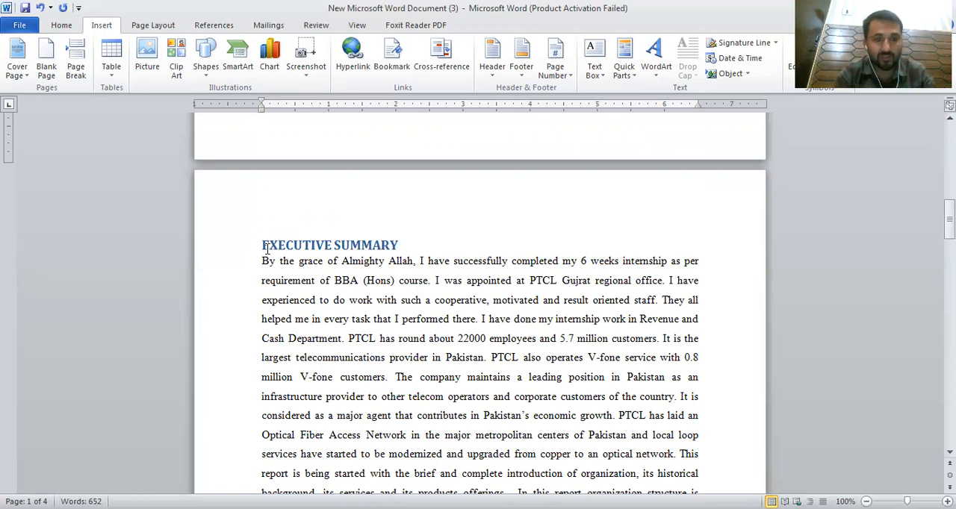
{"action": "scroll", "coordinate": [266, 248], "scroll_direction": "up", "scroll_amount": 10}
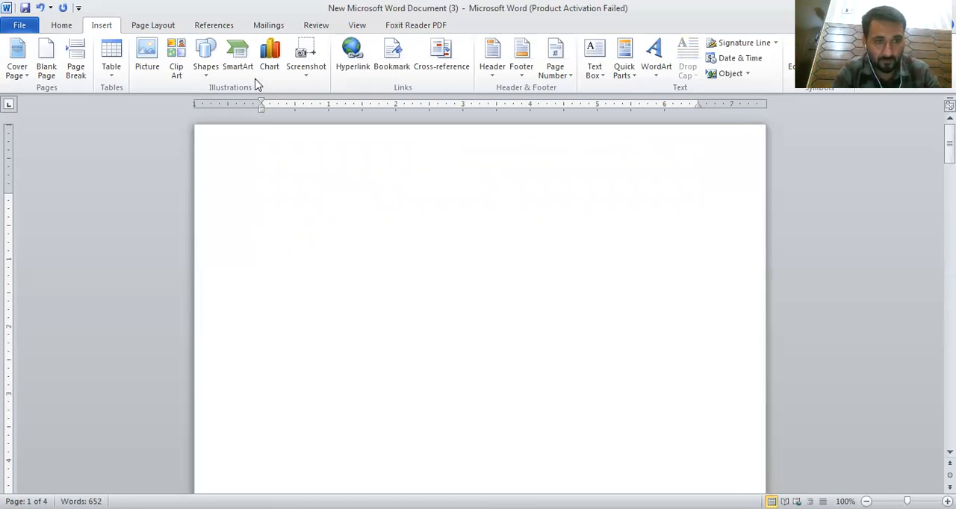
{"action": "left_click", "coordinate": [219, 27]}
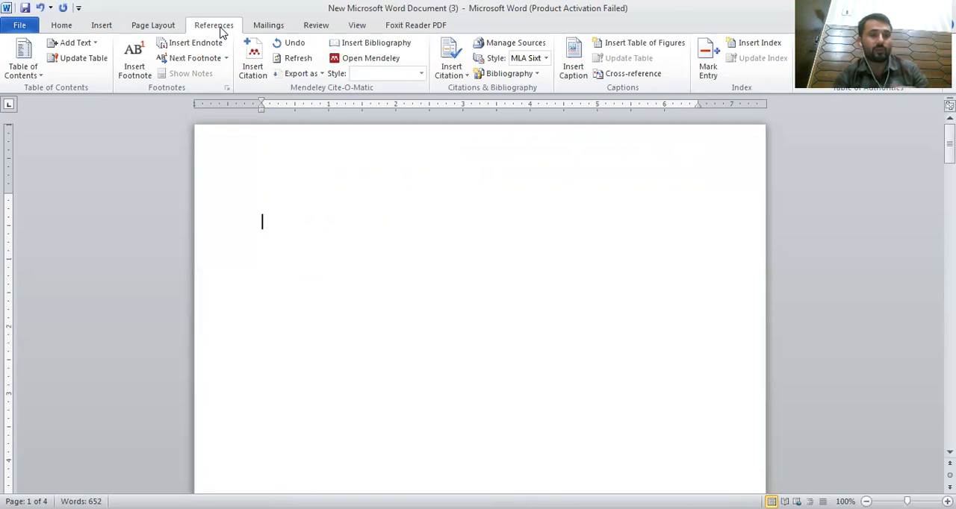
{"action": "left_click", "coordinate": [37, 78]}
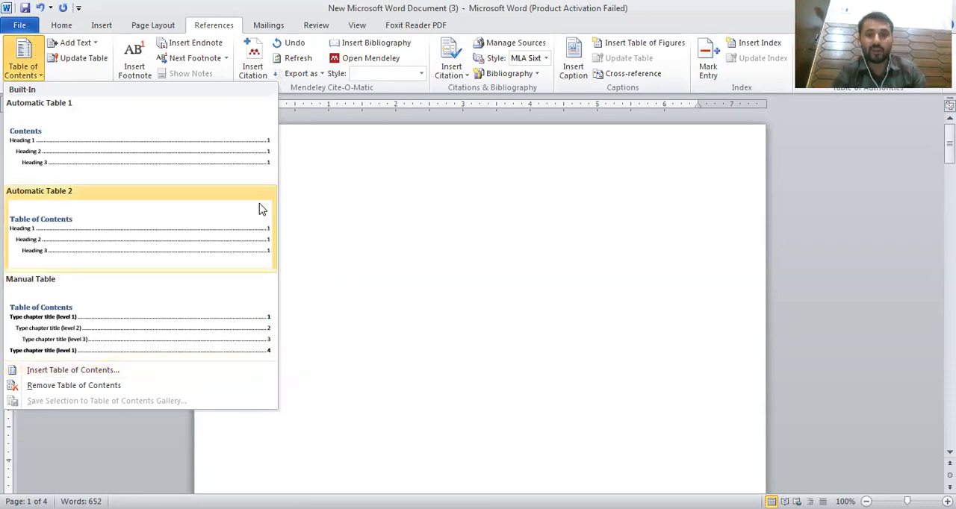
{"action": "left_click", "coordinate": [436, 217]}
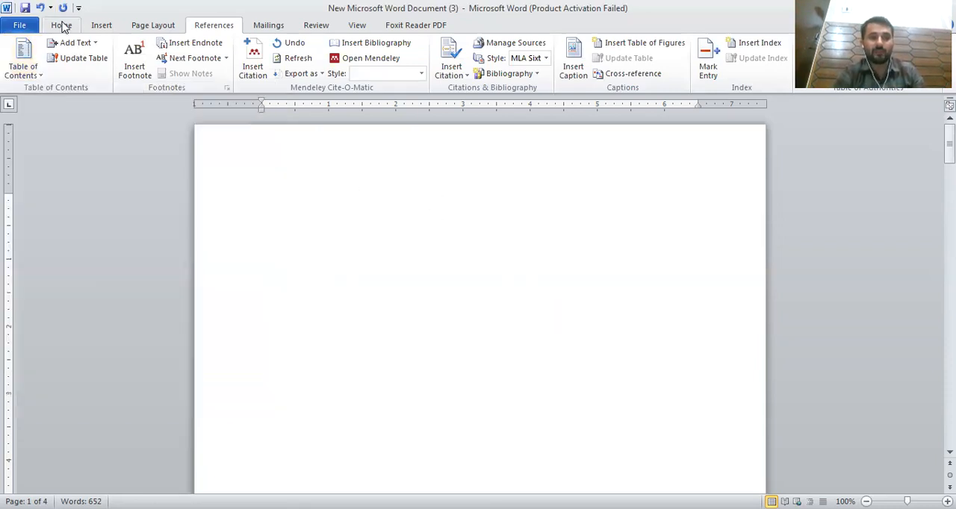
{"action": "left_click", "coordinate": [66, 42]}
{"action": "left_click", "coordinate": [62, 25]}
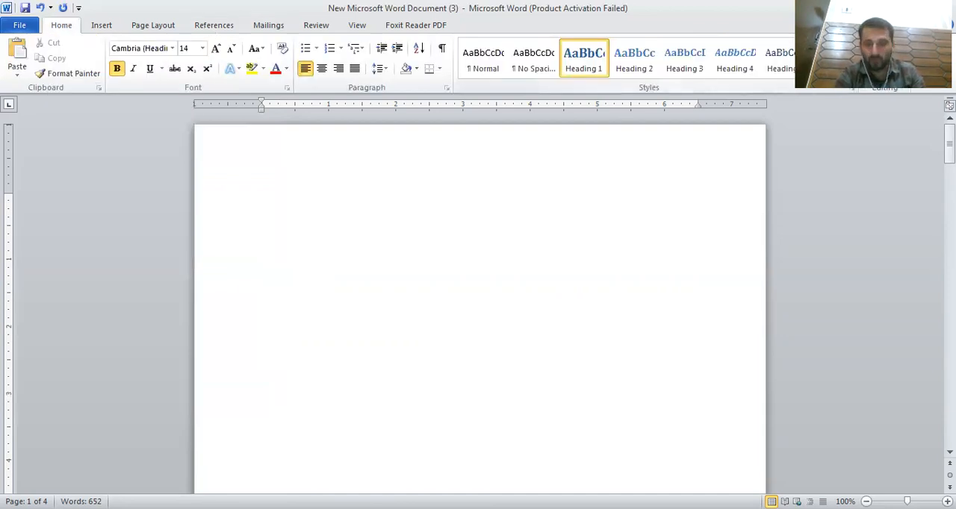
{"action": "left_click", "coordinate": [817, 73]}
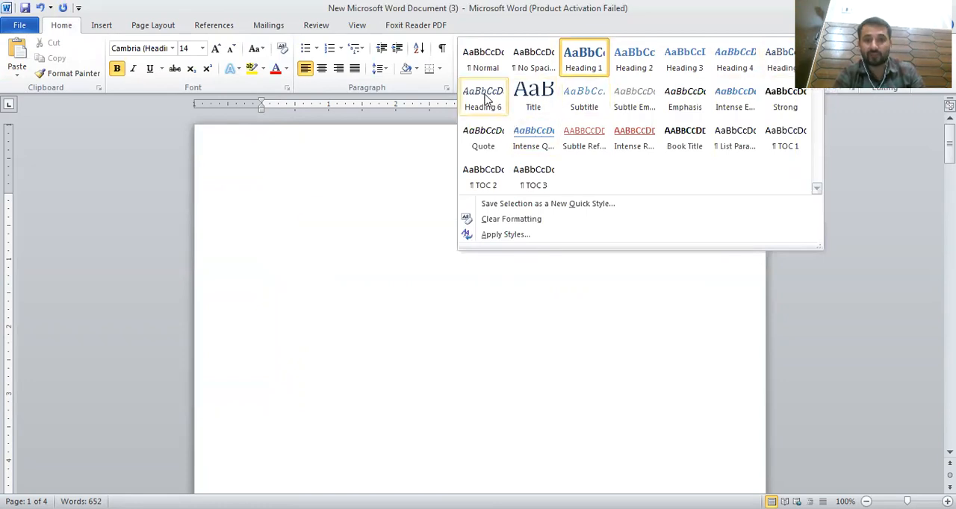
{"action": "left_click", "coordinate": [352, 191]}
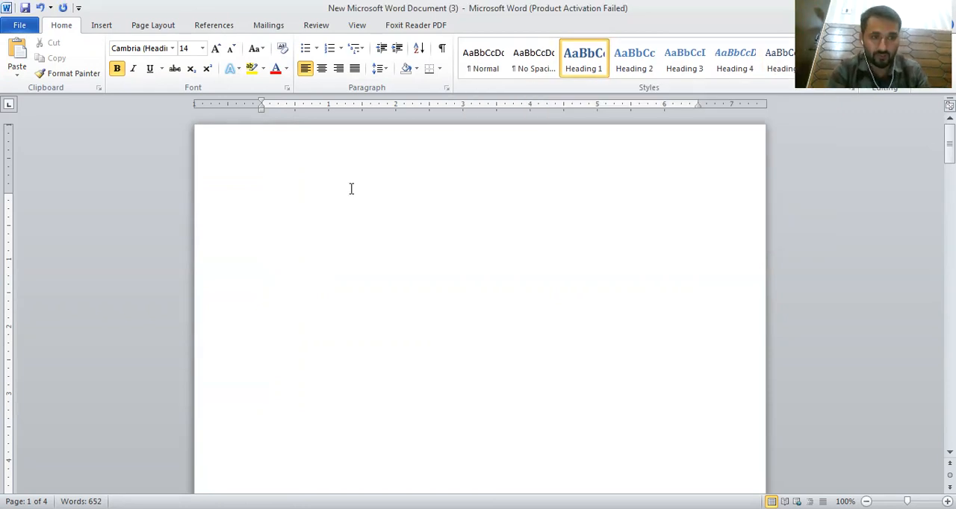
Step: Insert an Automatic Table 1 table of contents on the new blank first page
{"action": "left_click", "coordinate": [102, 25]}
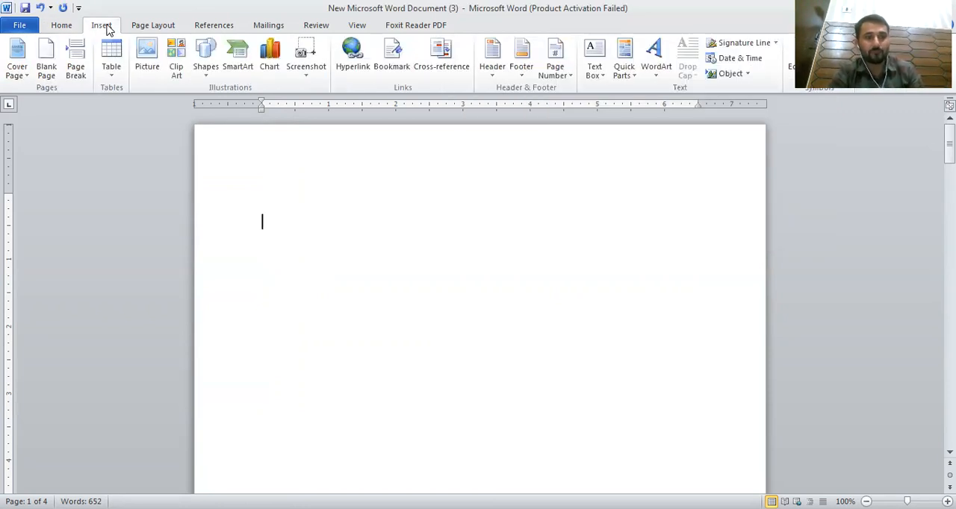
{"action": "left_click", "coordinate": [214, 25]}
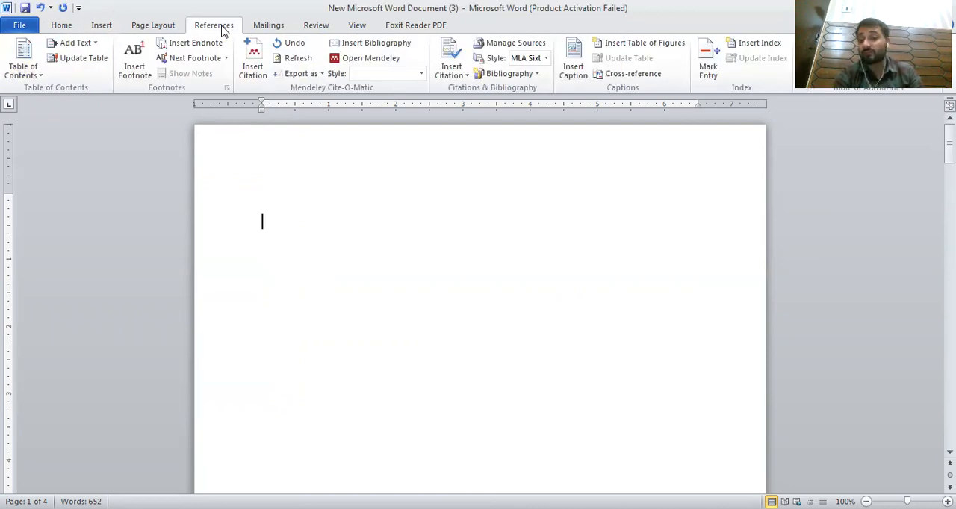
{"action": "left_click", "coordinate": [34, 73]}
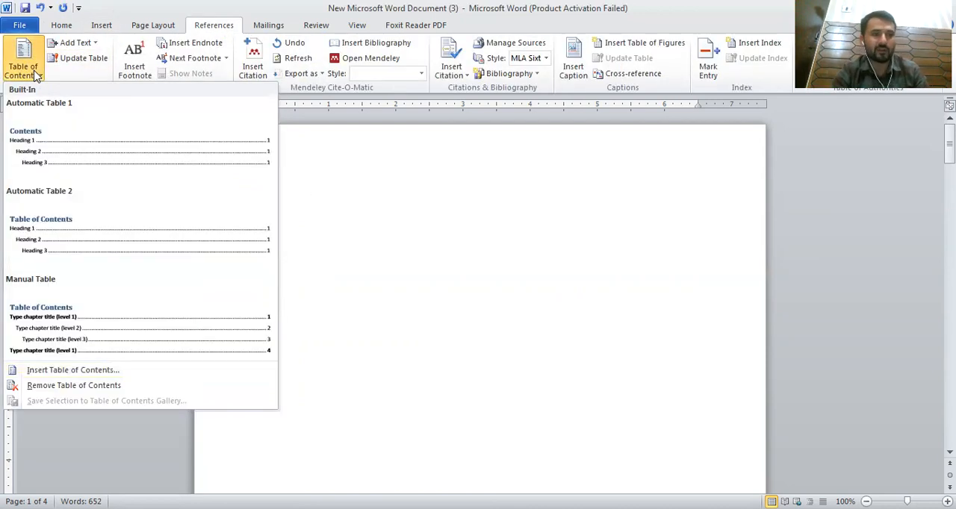
{"action": "left_click", "coordinate": [85, 165]}
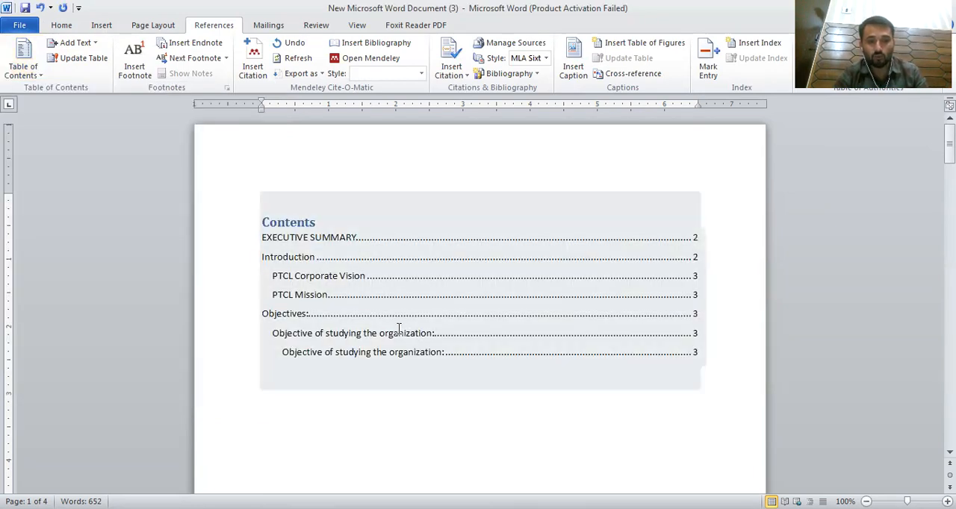
{"action": "left_click", "coordinate": [399, 330]}
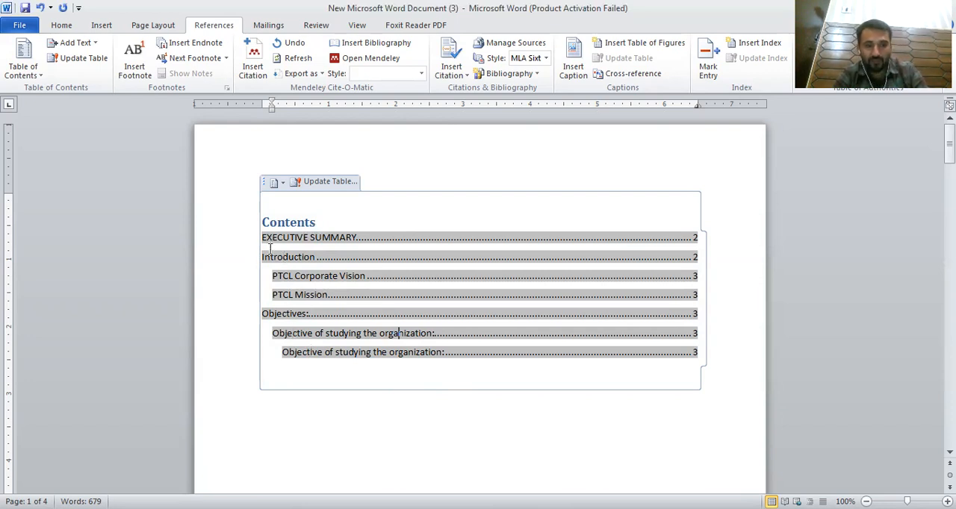
{"action": "left_click", "coordinate": [224, 314]}
{"action": "left_click", "coordinate": [217, 287]}
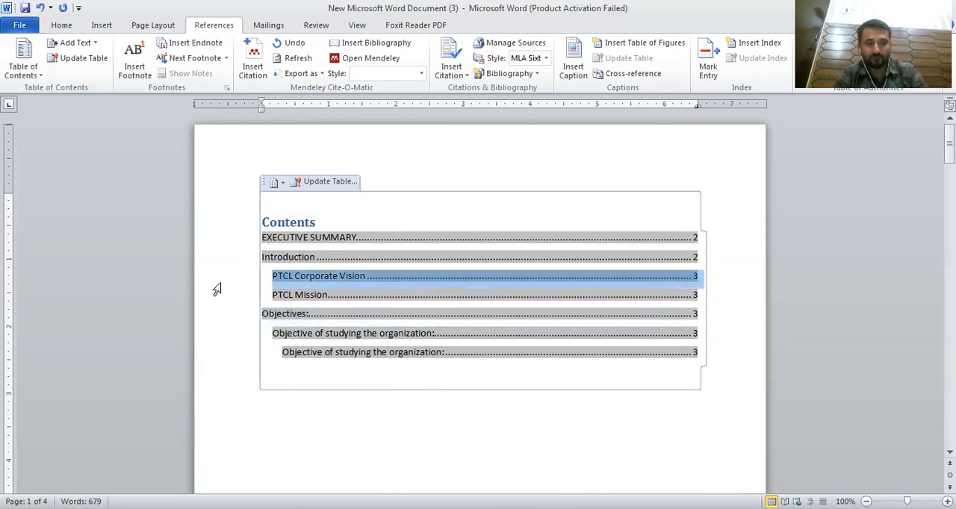
{"action": "left_click", "coordinate": [285, 312]}
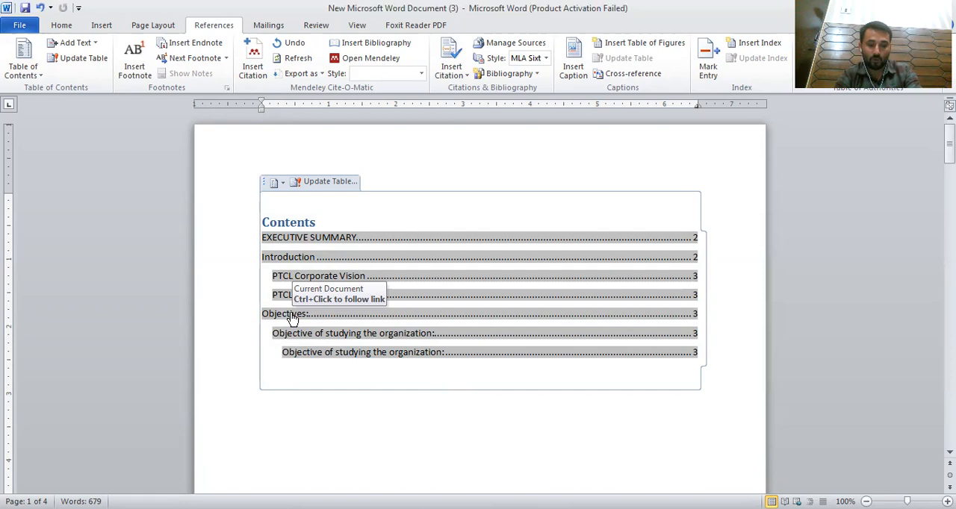
Step: Follow the Objectives entry in the table of contents to its heading, then return to the contents page
{"action": "left_click", "coordinate": [291, 316], "text": "ctrl"}
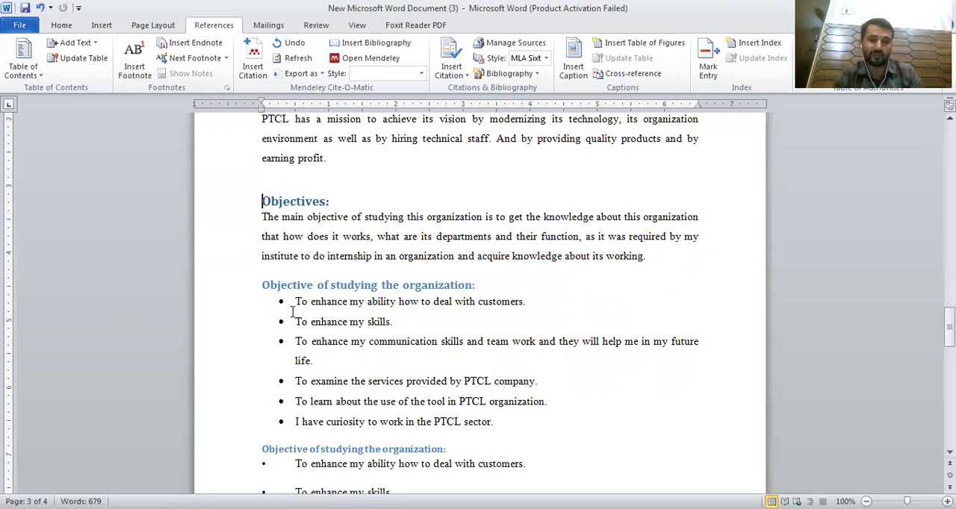
{"action": "scroll", "coordinate": [293, 320], "scroll_direction": "up", "scroll_amount": 6}
{"action": "scroll", "coordinate": [294, 319], "scroll_direction": "up", "scroll_amount": 15}
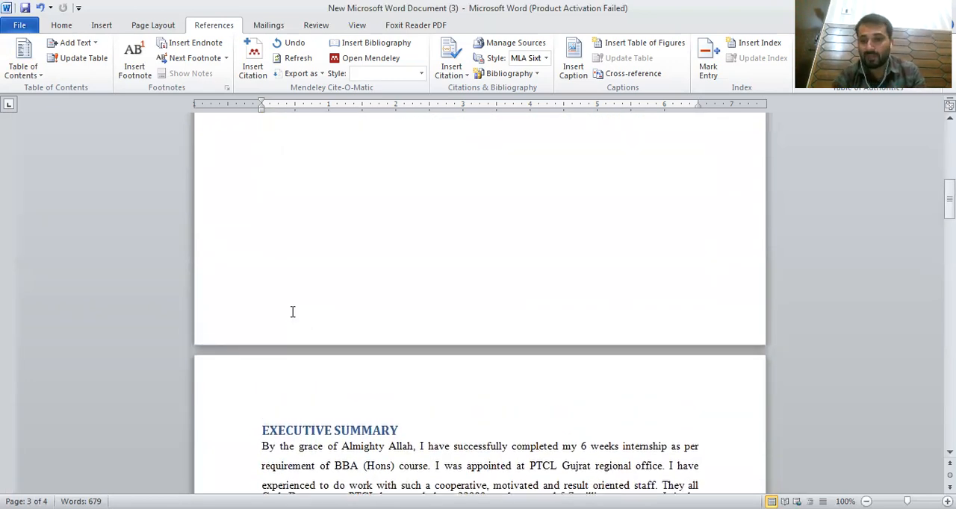
{"action": "scroll", "coordinate": [292, 311], "scroll_direction": "up", "scroll_amount": 6}
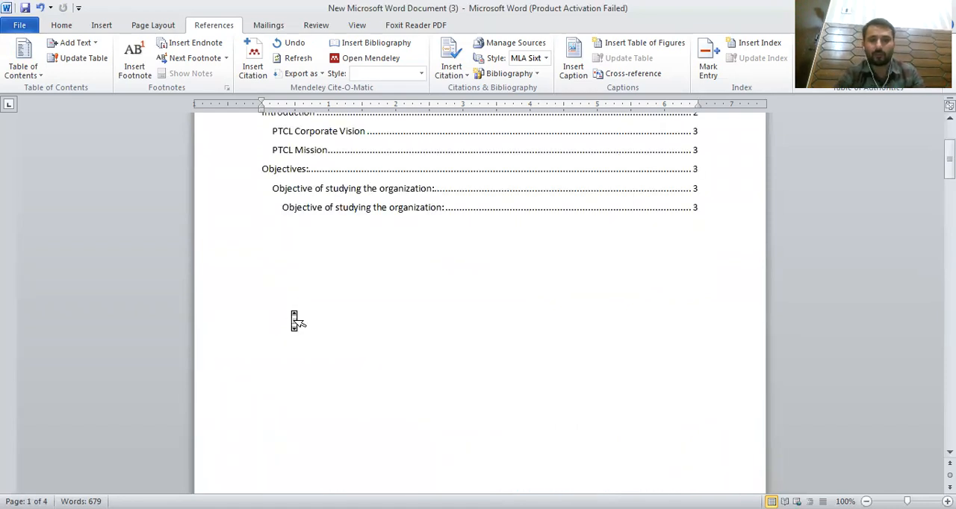
{"action": "scroll", "coordinate": [292, 310], "scroll_direction": "up", "scroll_amount": 3}
Step: Follow the last Objective of studying the organization entry in the table of contents to its heading and return to the contents
{"action": "left_click", "coordinate": [267, 207]}
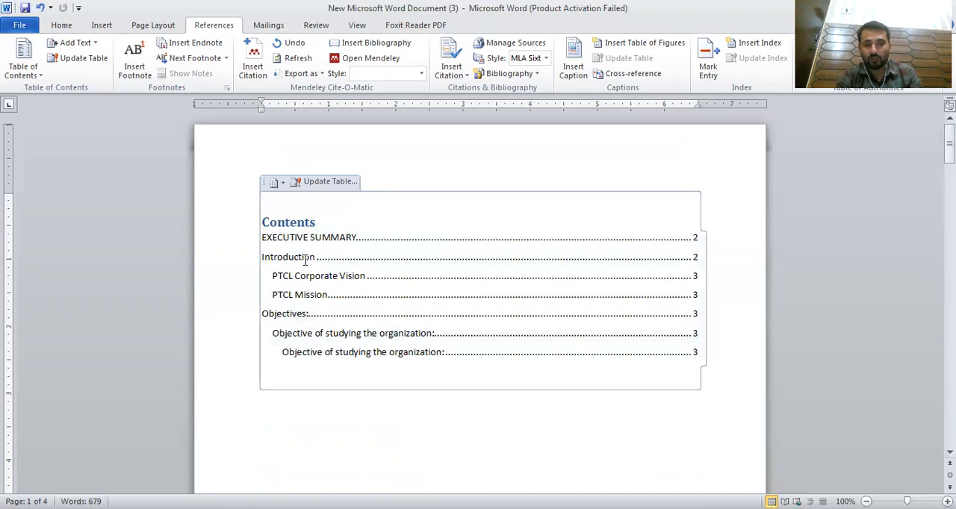
{"action": "left_click_drag", "start_coordinate": [260, 213], "coordinate": [439, 320]}
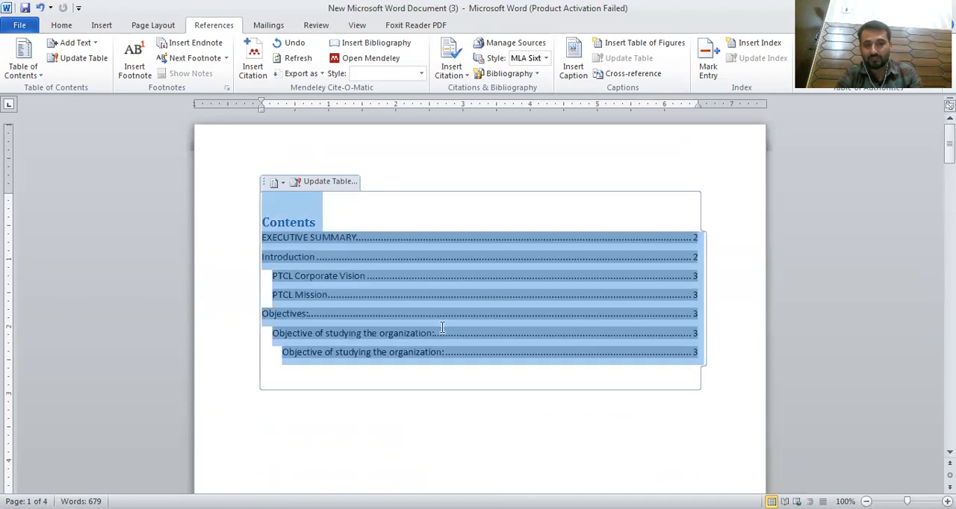
{"action": "left_click", "coordinate": [323, 237]}
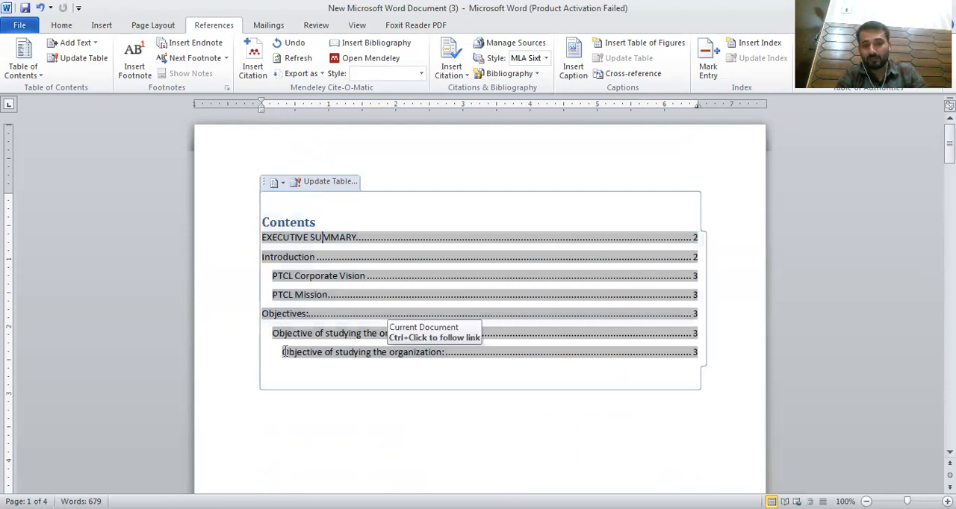
{"action": "left_click", "coordinate": [284, 352]}
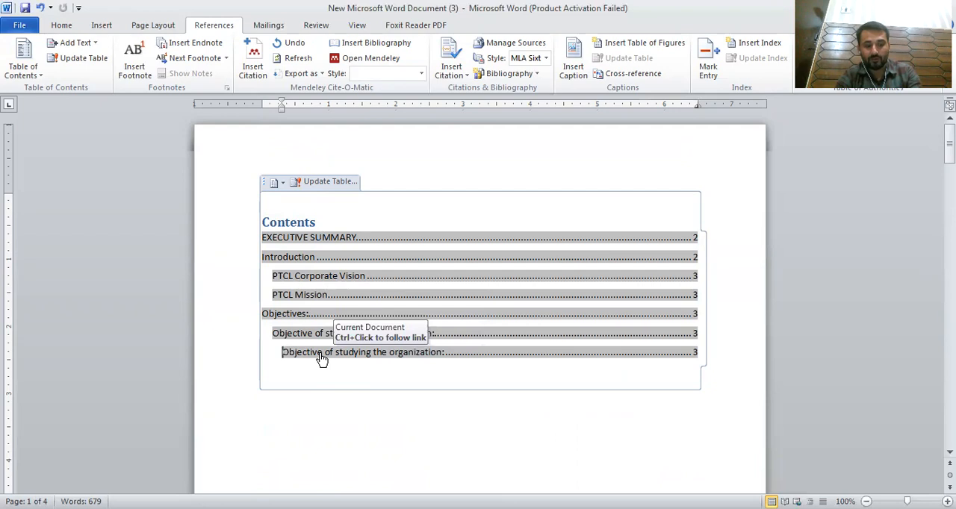
{"action": "left_click", "coordinate": [316, 352], "text": "ctrl"}
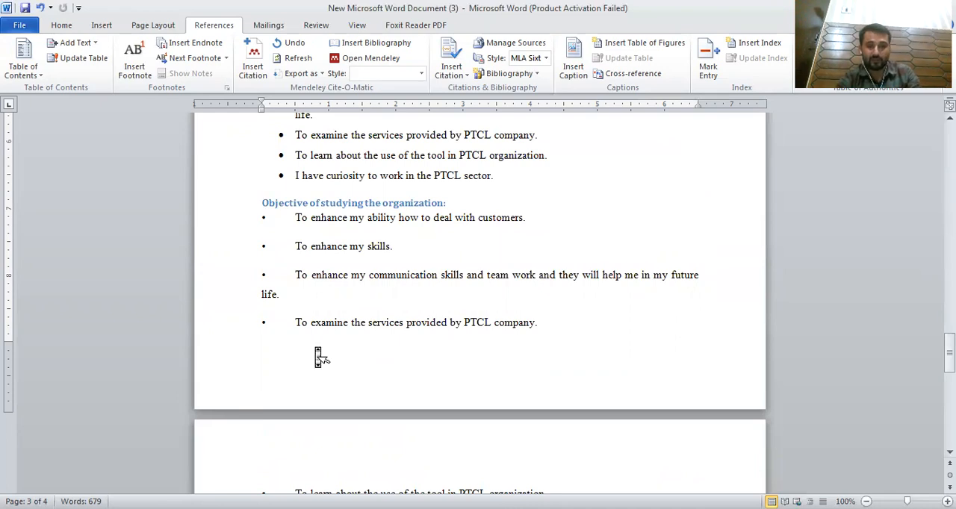
{"action": "scroll", "coordinate": [317, 351], "scroll_direction": "up", "scroll_amount": 5}
{"action": "left_click", "coordinate": [263, 270]}
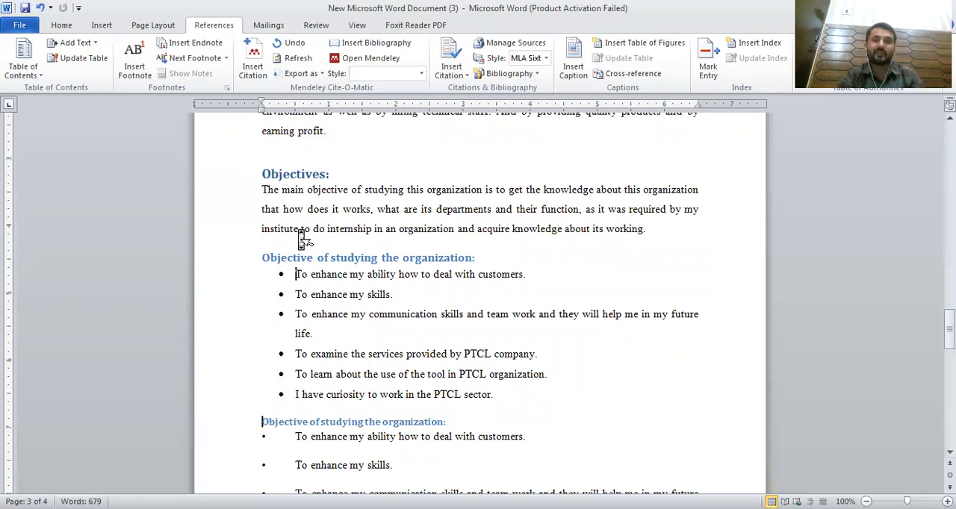
{"action": "scroll", "coordinate": [300, 230], "scroll_direction": "up", "scroll_amount": 20}
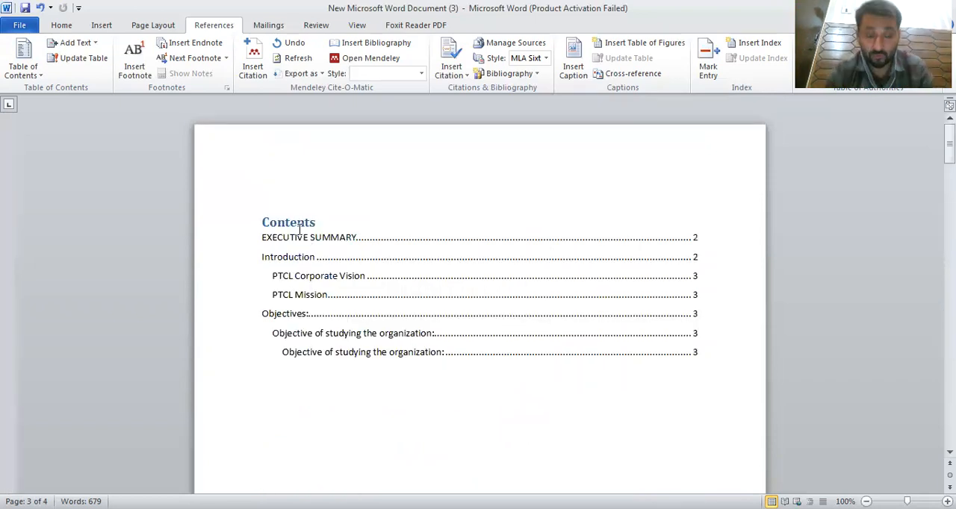